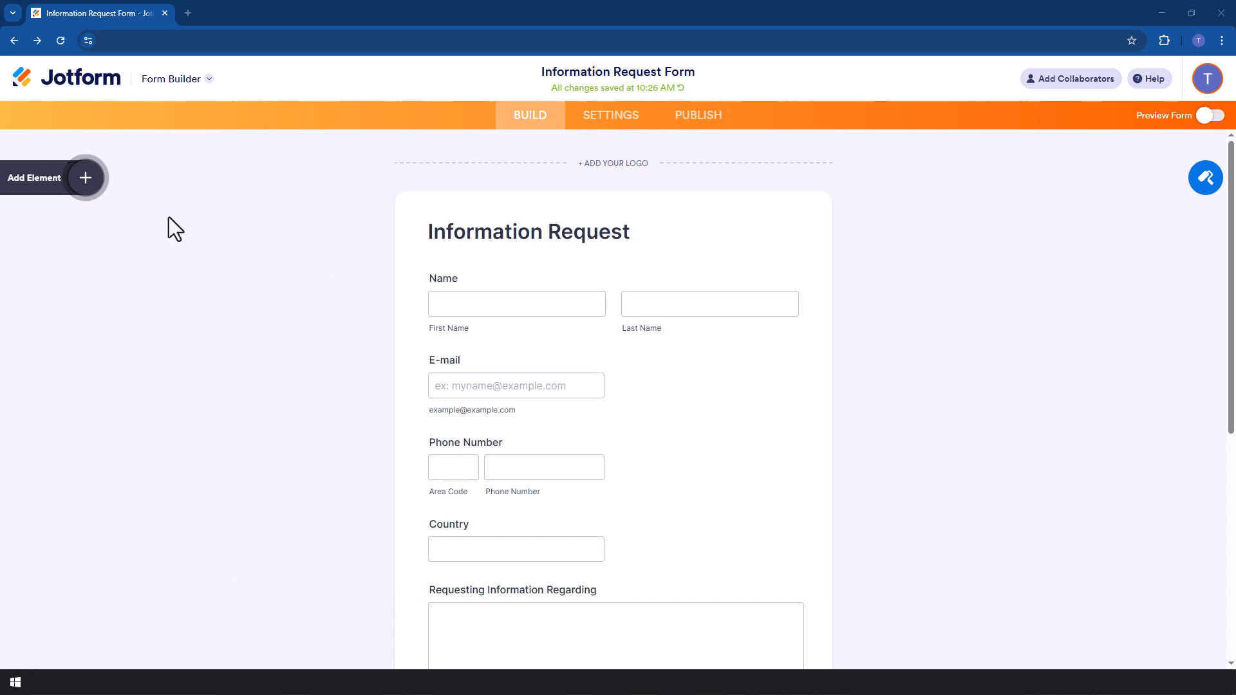
Add a Number field to the form, placing it just below the Country field.
{"action": "left_click", "coordinate": [81, 187]}
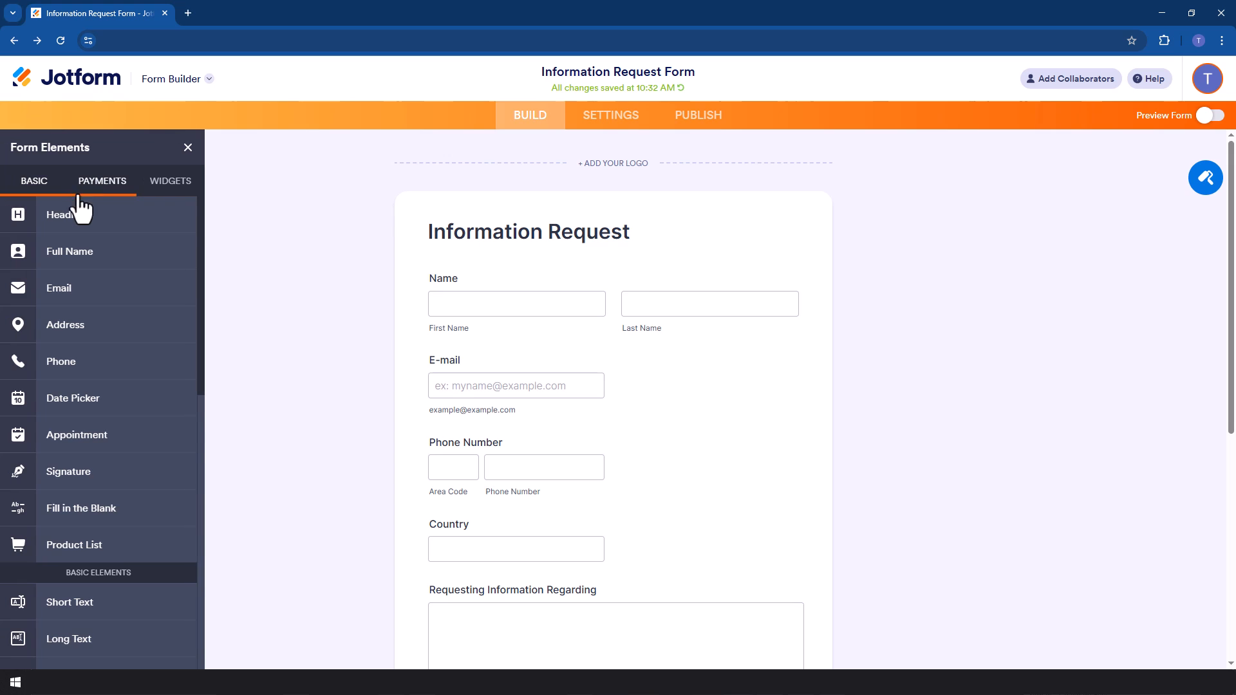
{"action": "scroll", "coordinate": [71, 348], "scroll_direction": "down", "scroll_amount": 5}
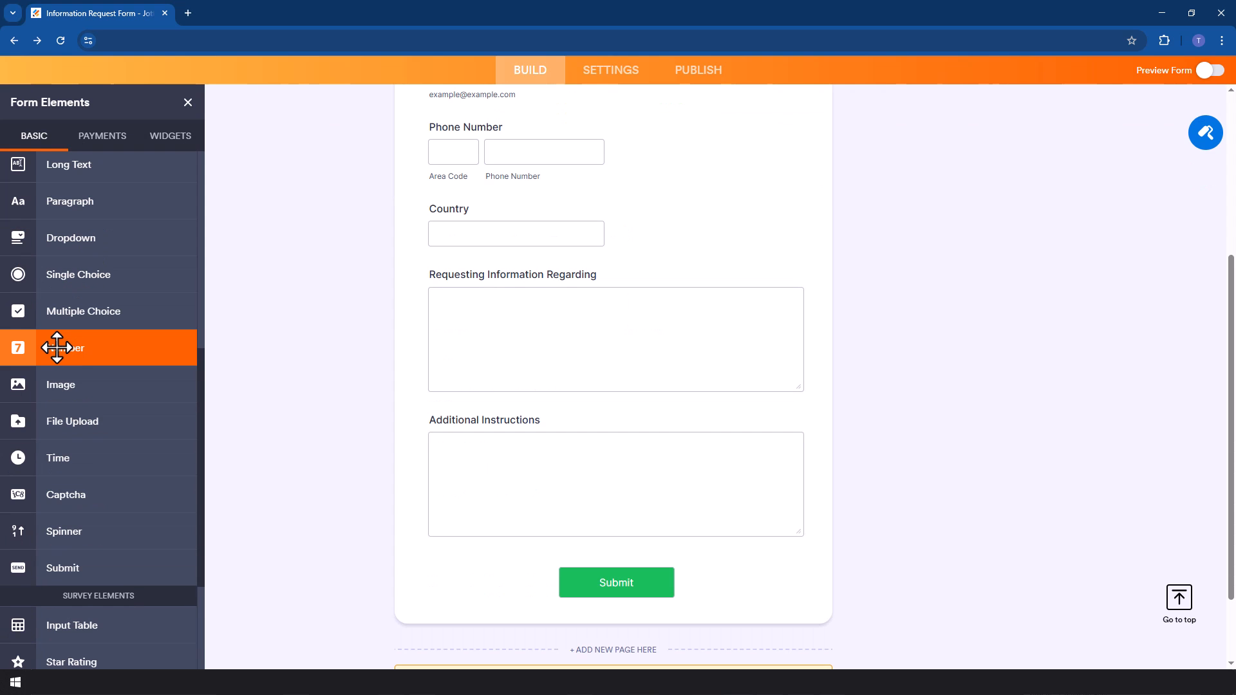
{"action": "left_click_drag", "start_coordinate": [56, 348], "coordinate": [500, 294]}
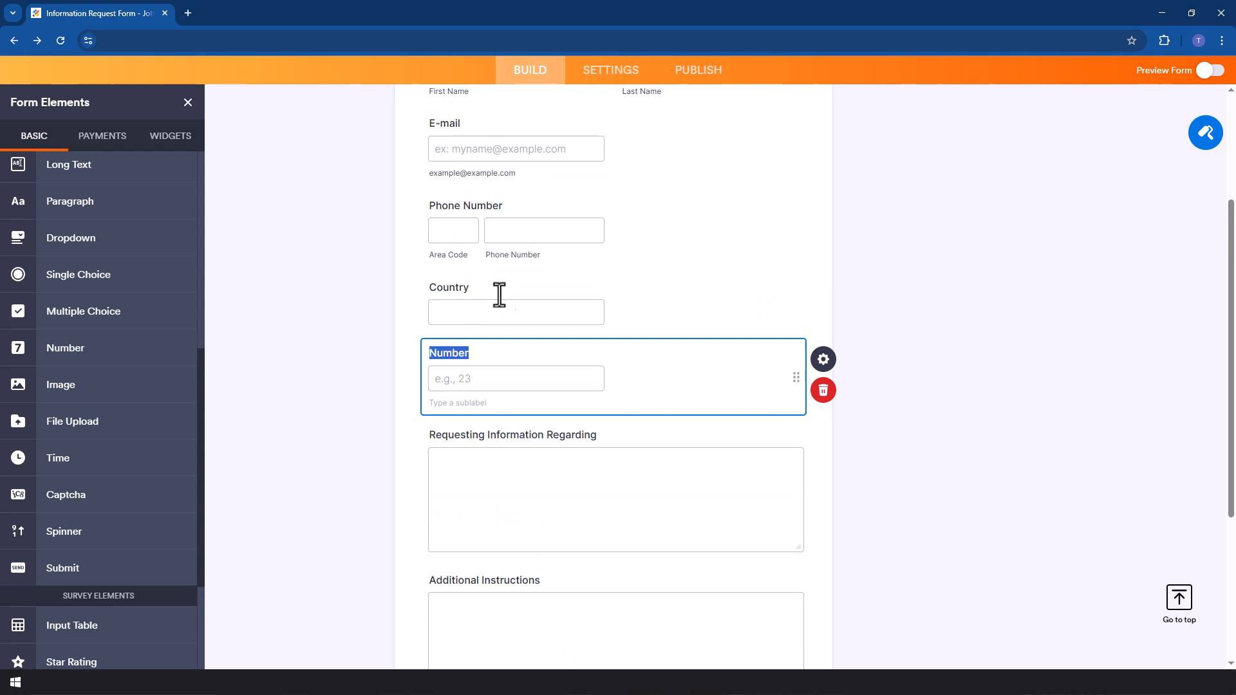
Turn on Shrink in the Name field's advanced properties to make it smaller.
{"action": "left_click", "coordinate": [526, 288]}
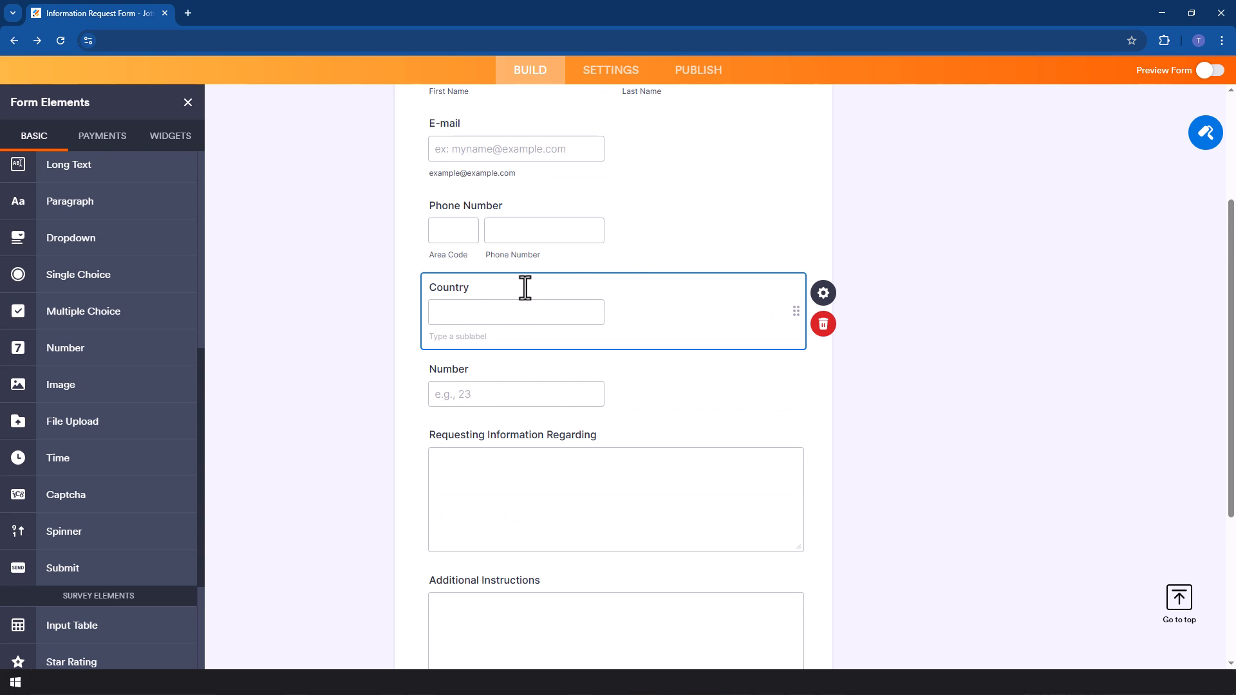
{"action": "scroll", "coordinate": [792, 312], "scroll_direction": "up", "scroll_amount": 3}
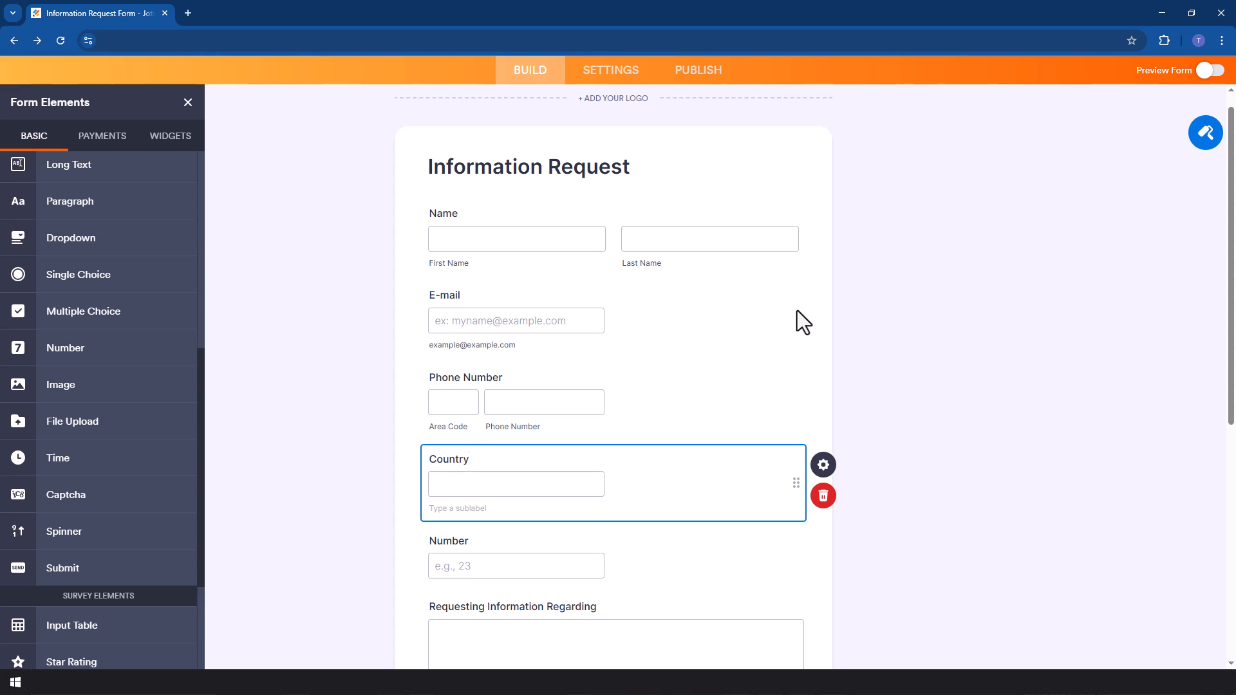
{"action": "left_click", "coordinate": [643, 213]}
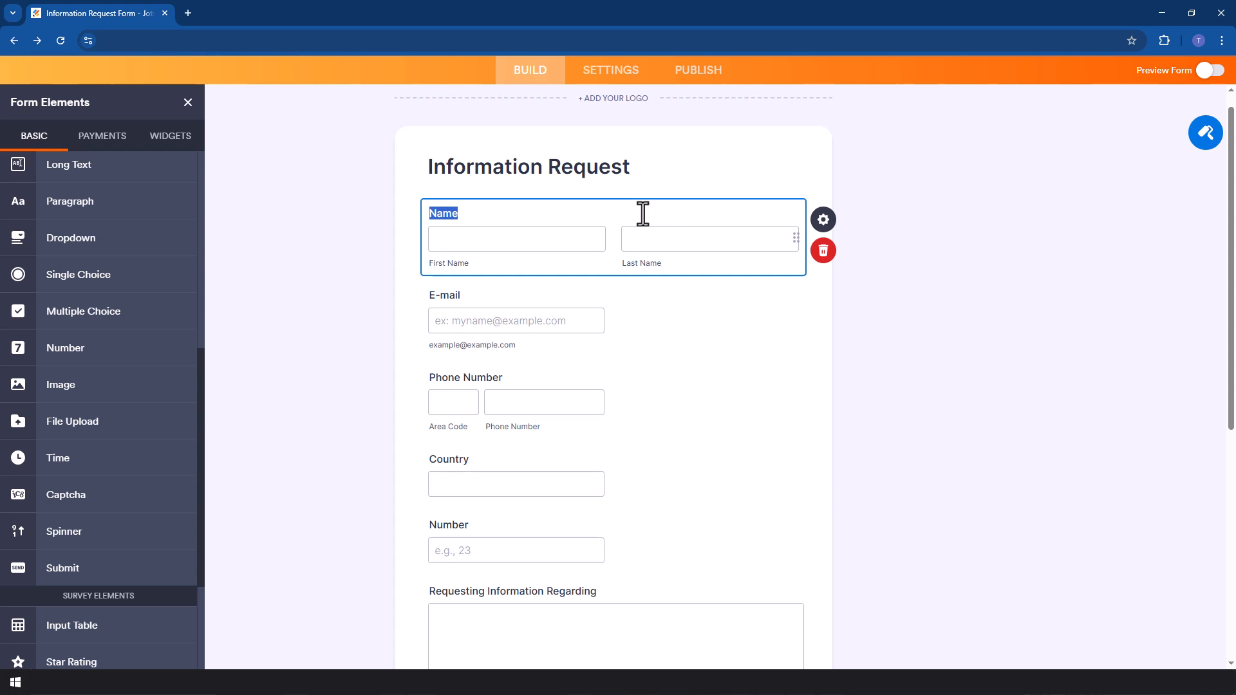
{"action": "left_click", "coordinate": [594, 291]}
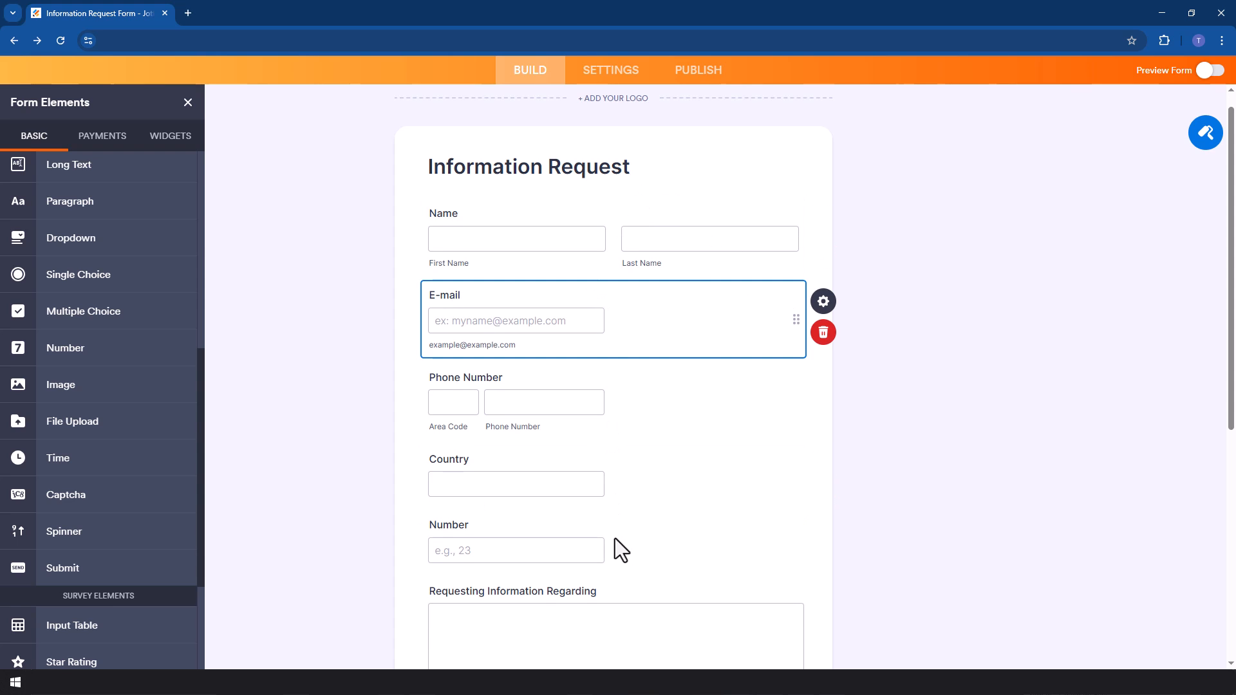
{"action": "left_click", "coordinate": [683, 211]}
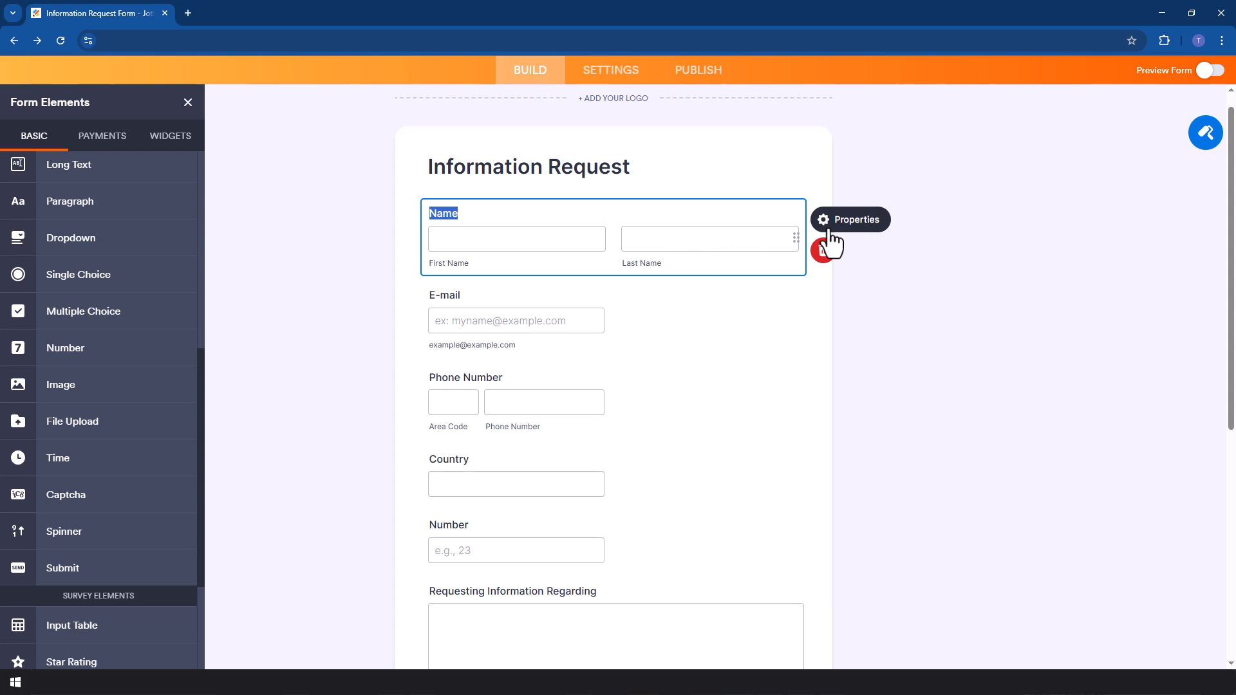
{"action": "left_click", "coordinate": [850, 220]}
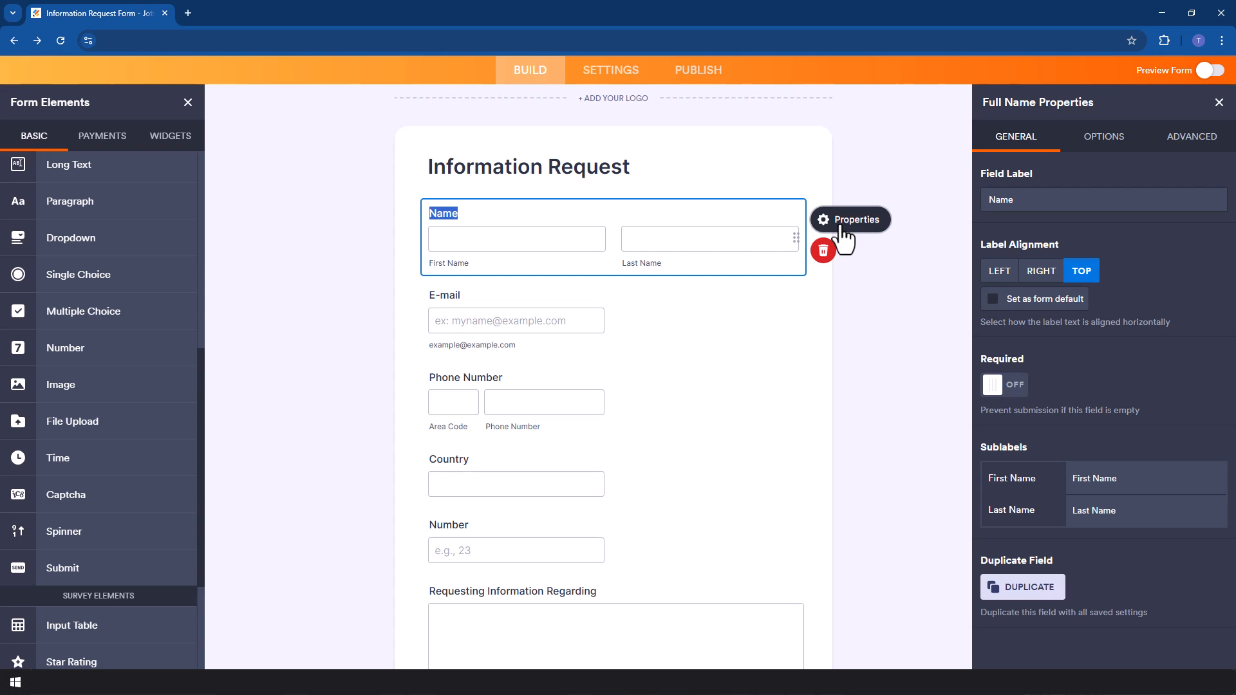
{"action": "left_click", "coordinate": [1183, 147]}
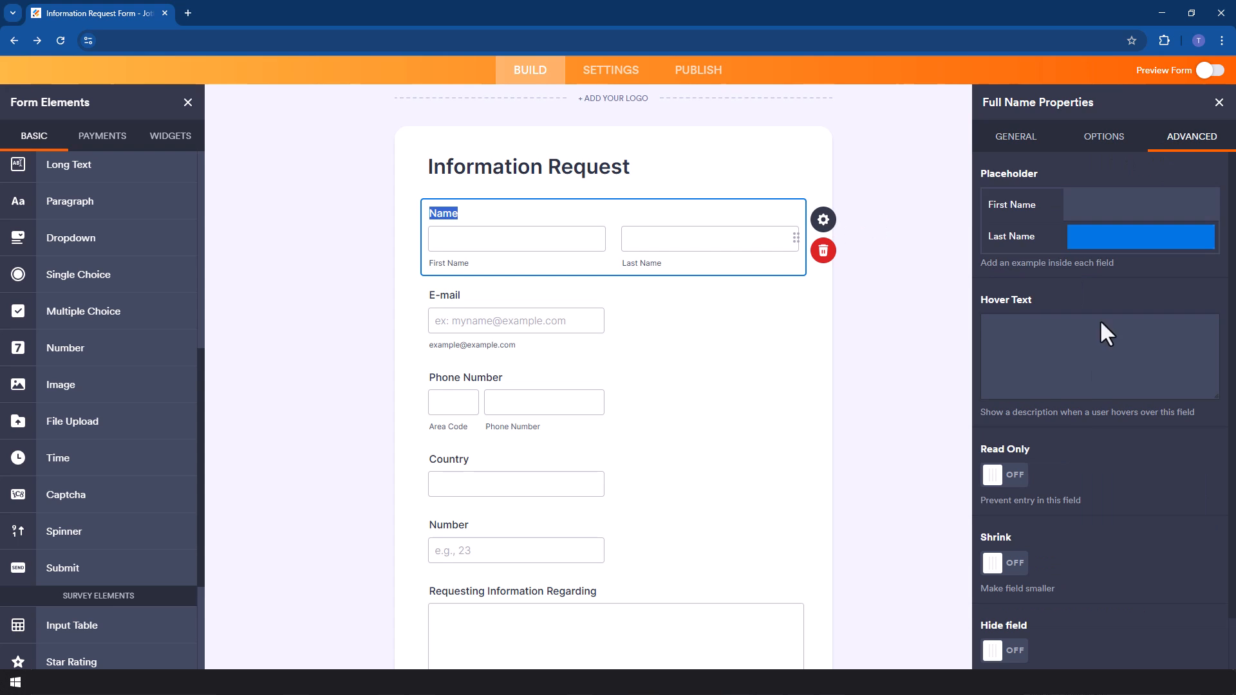
{"action": "scroll", "coordinate": [1090, 400], "scroll_direction": "down", "scroll_amount": 1}
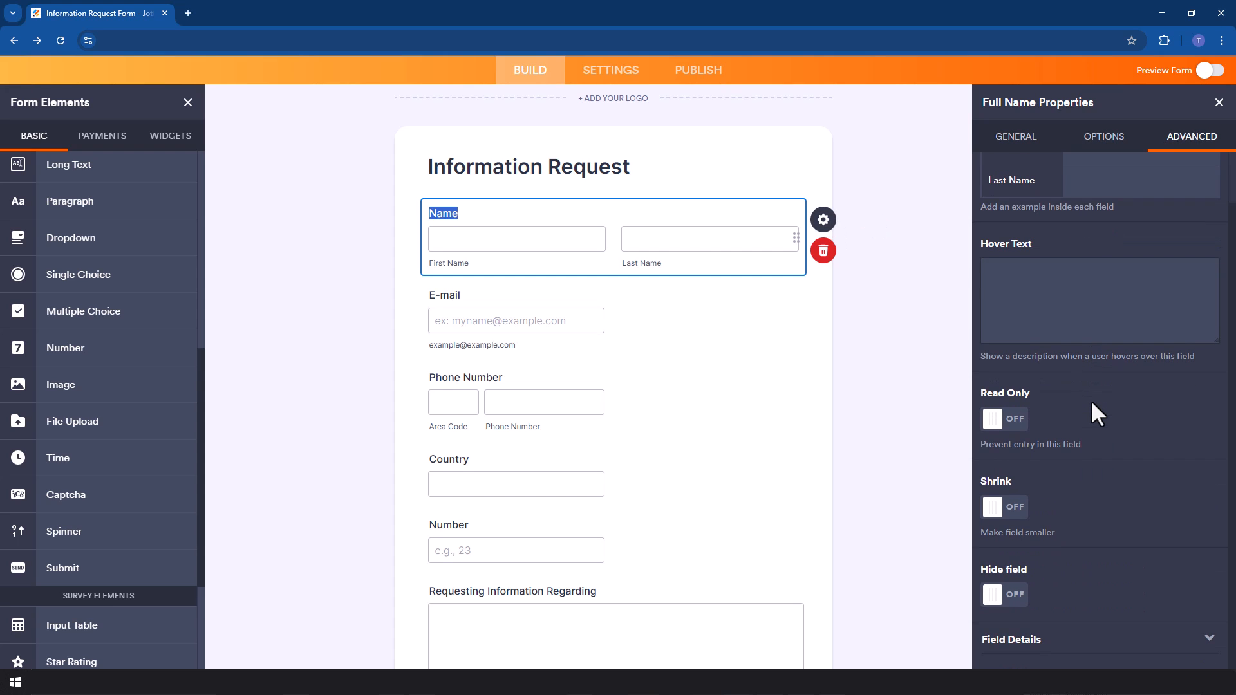
{"action": "left_click", "coordinate": [1006, 508]}
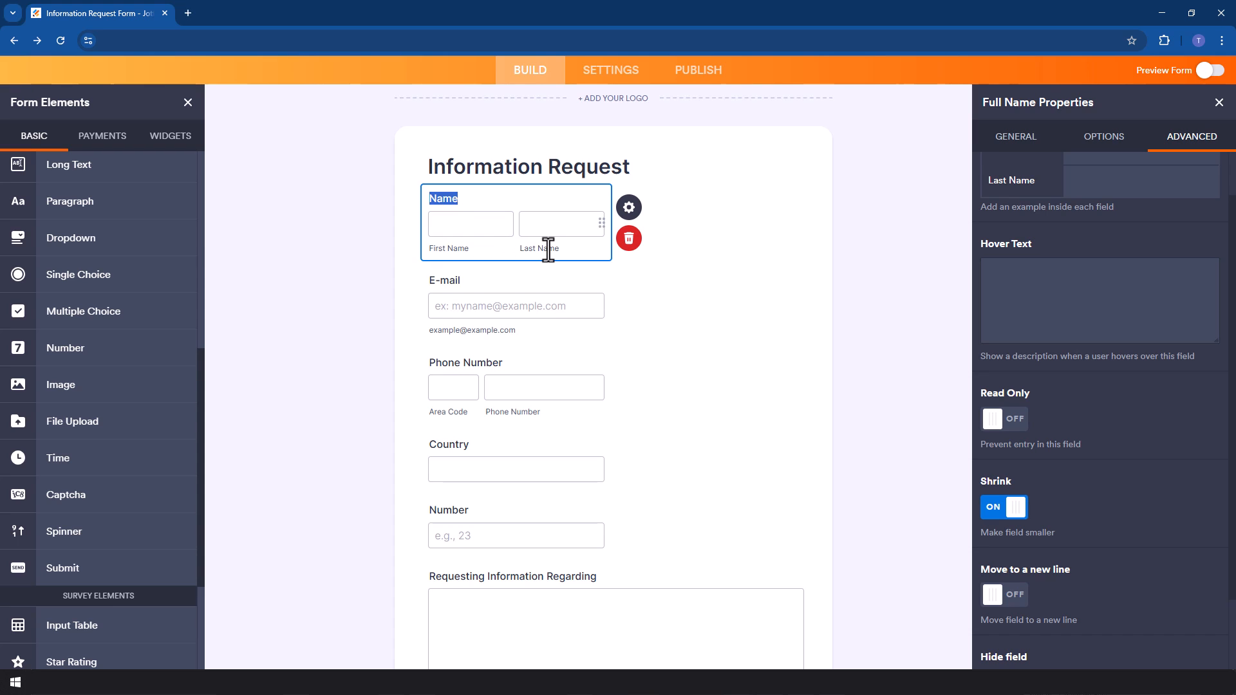
Turn on Shrink in the E-mail field's advanced properties so it sits beside the Name field.
{"action": "left_click", "coordinate": [450, 281]}
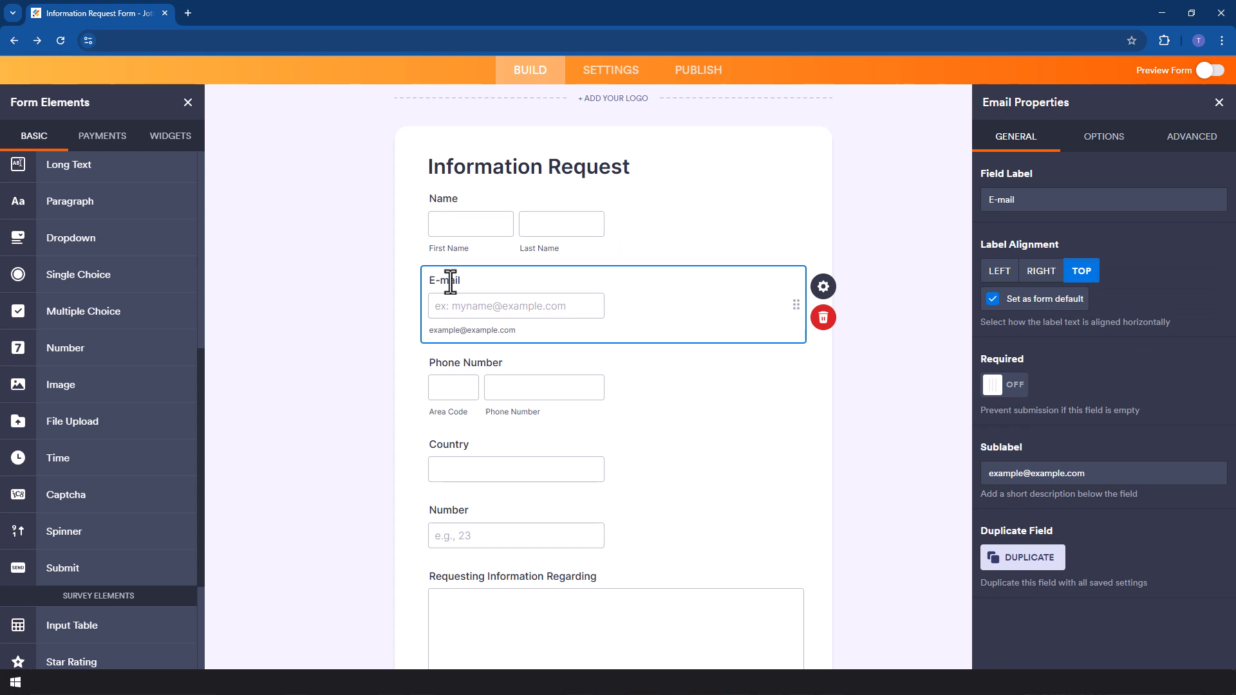
{"action": "left_click", "coordinate": [823, 289]}
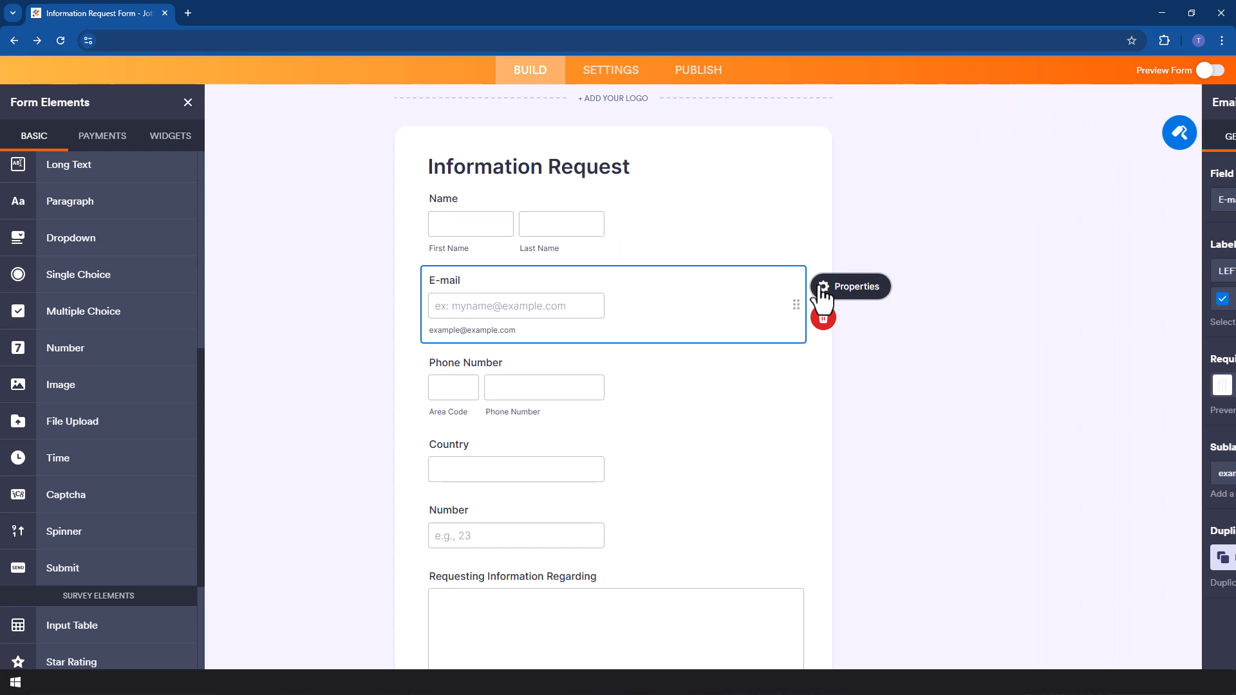
{"action": "left_click", "coordinate": [1191, 137]}
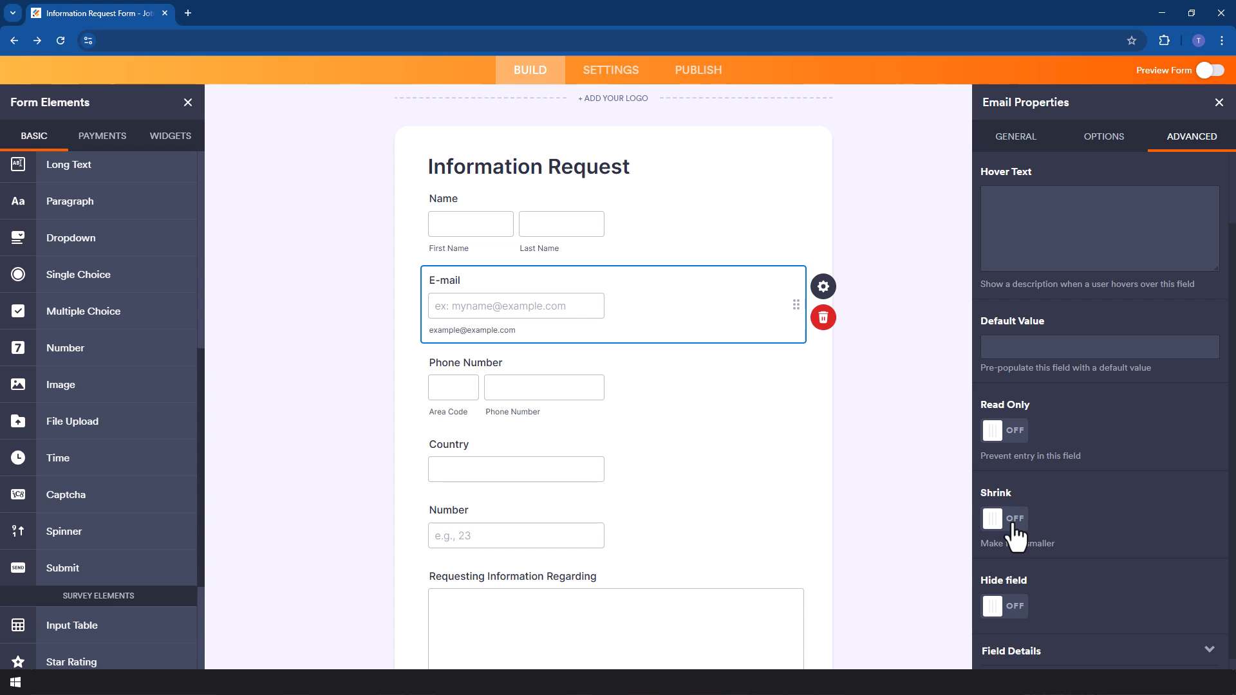
{"action": "left_click", "coordinate": [1005, 519]}
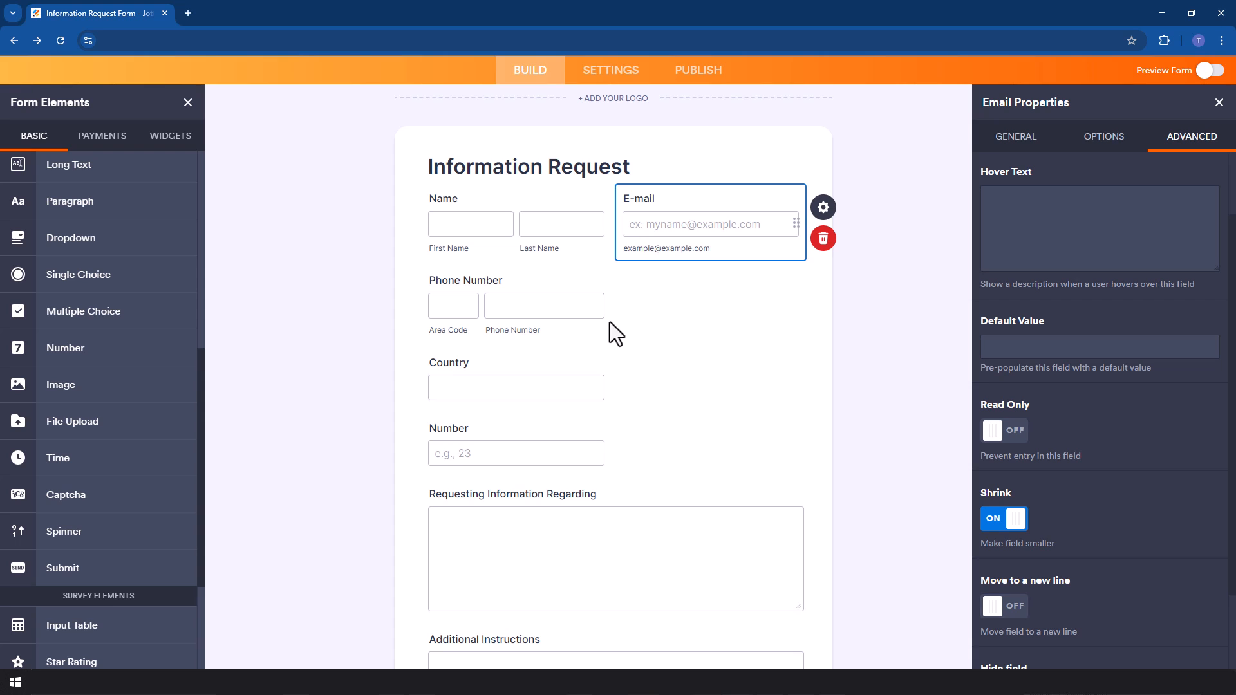
{"action": "left_click", "coordinate": [997, 526]}
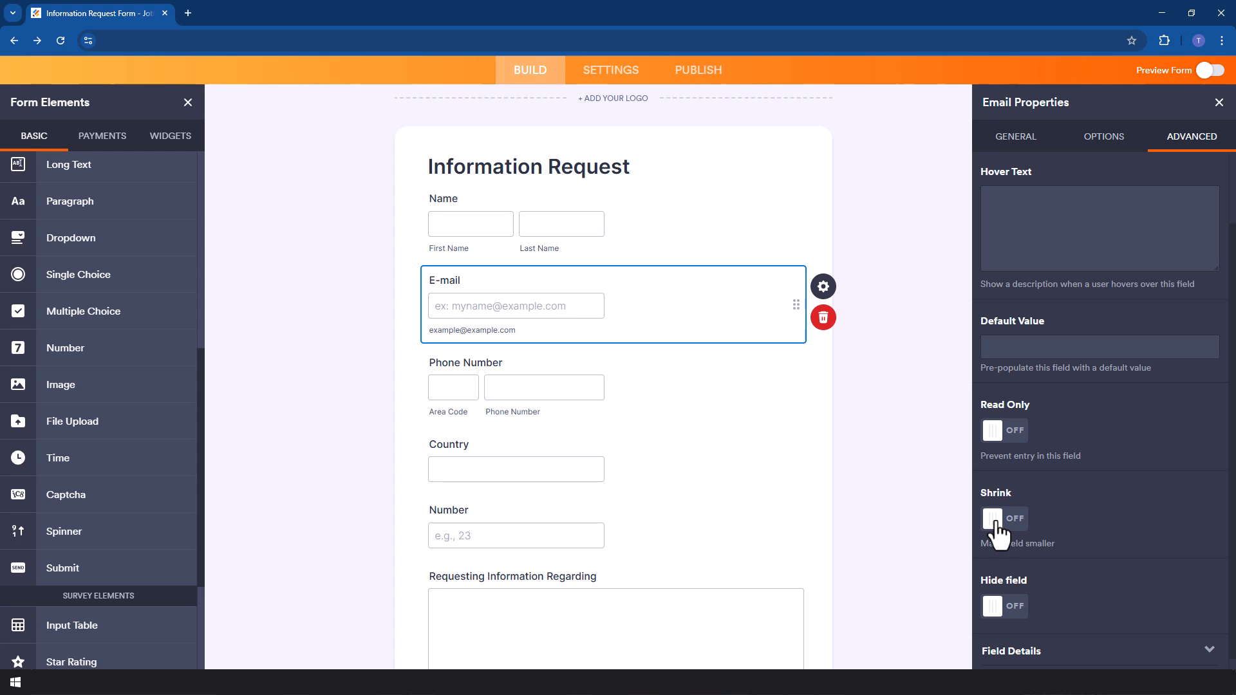
{"action": "left_click", "coordinate": [1015, 536]}
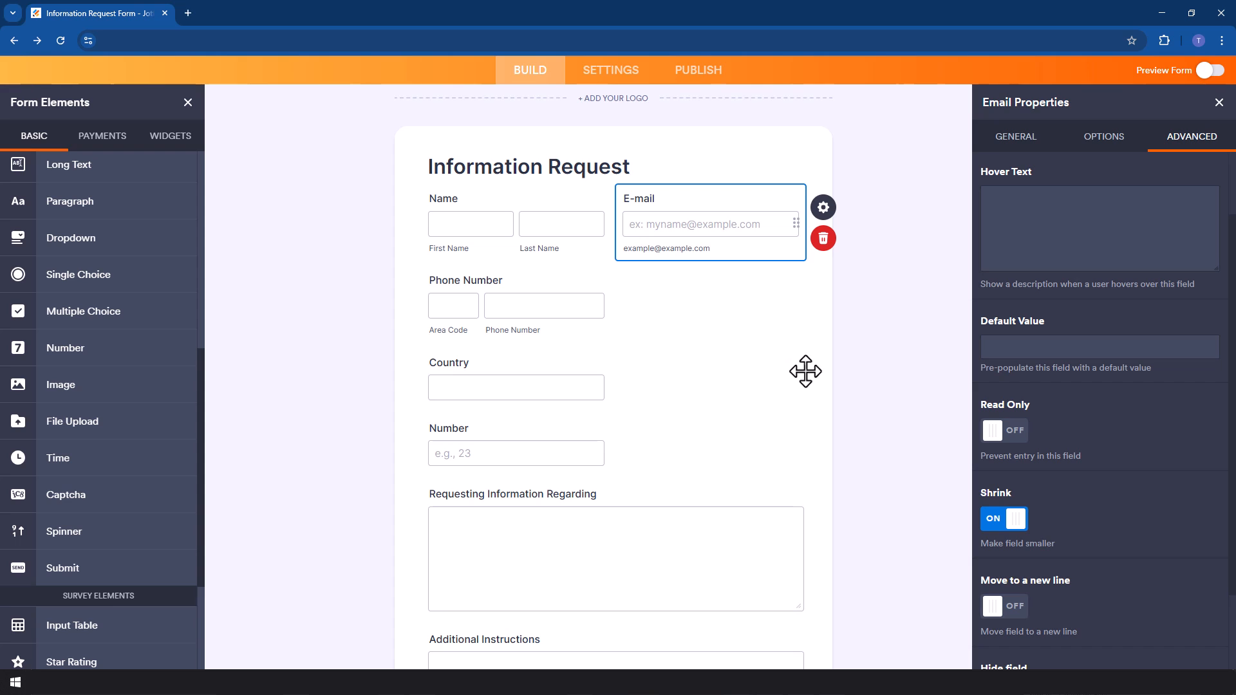
Turn on Shrink in the Phone Number field's advanced properties.
{"action": "left_click", "coordinate": [619, 284]}
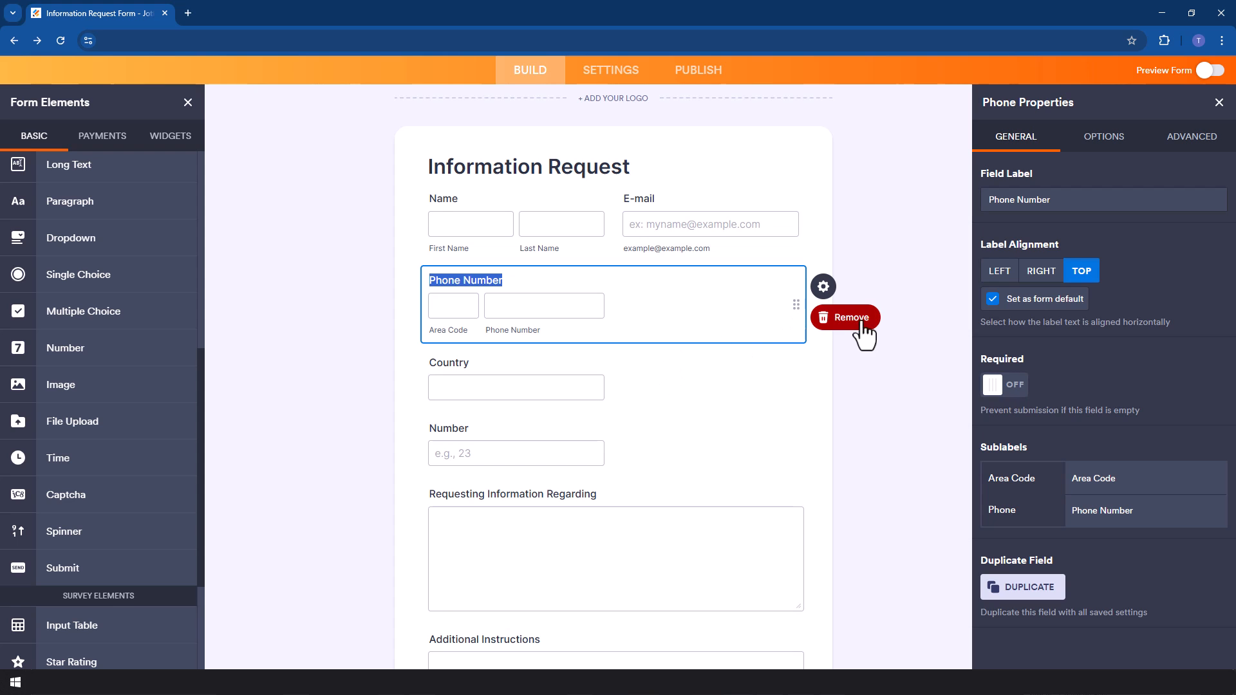
{"action": "left_click", "coordinate": [823, 286]}
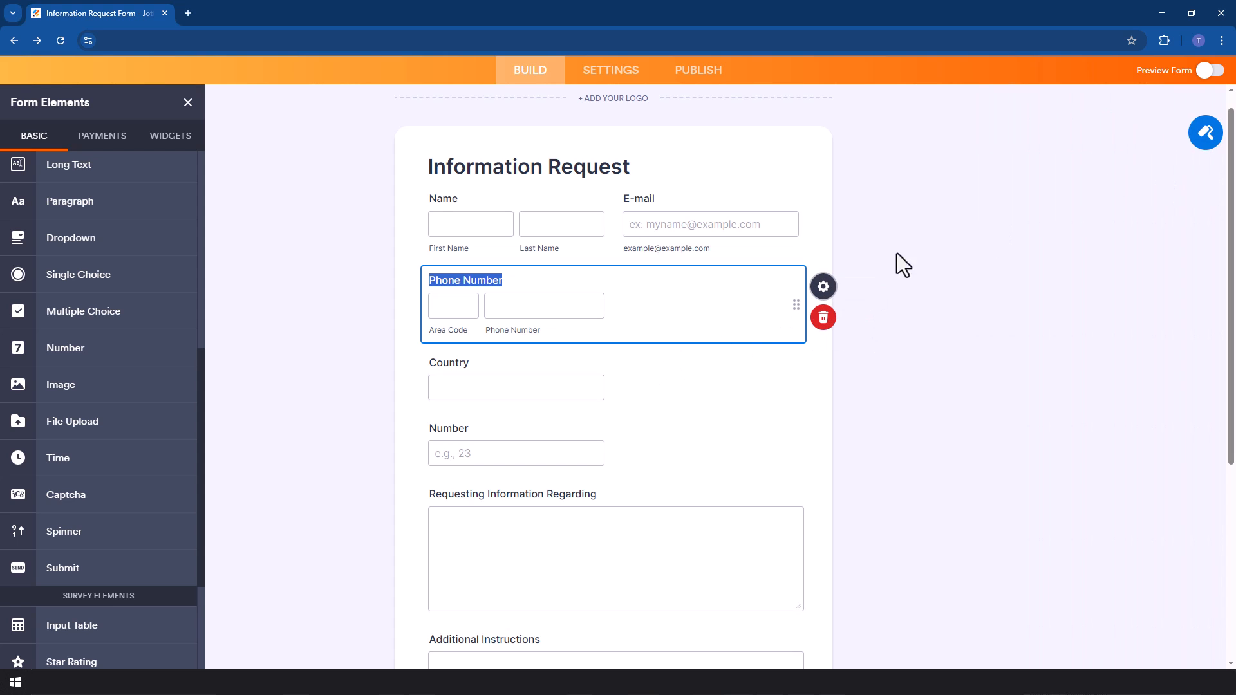
{"action": "left_click", "coordinate": [824, 286]}
{"action": "left_click", "coordinate": [1190, 142]}
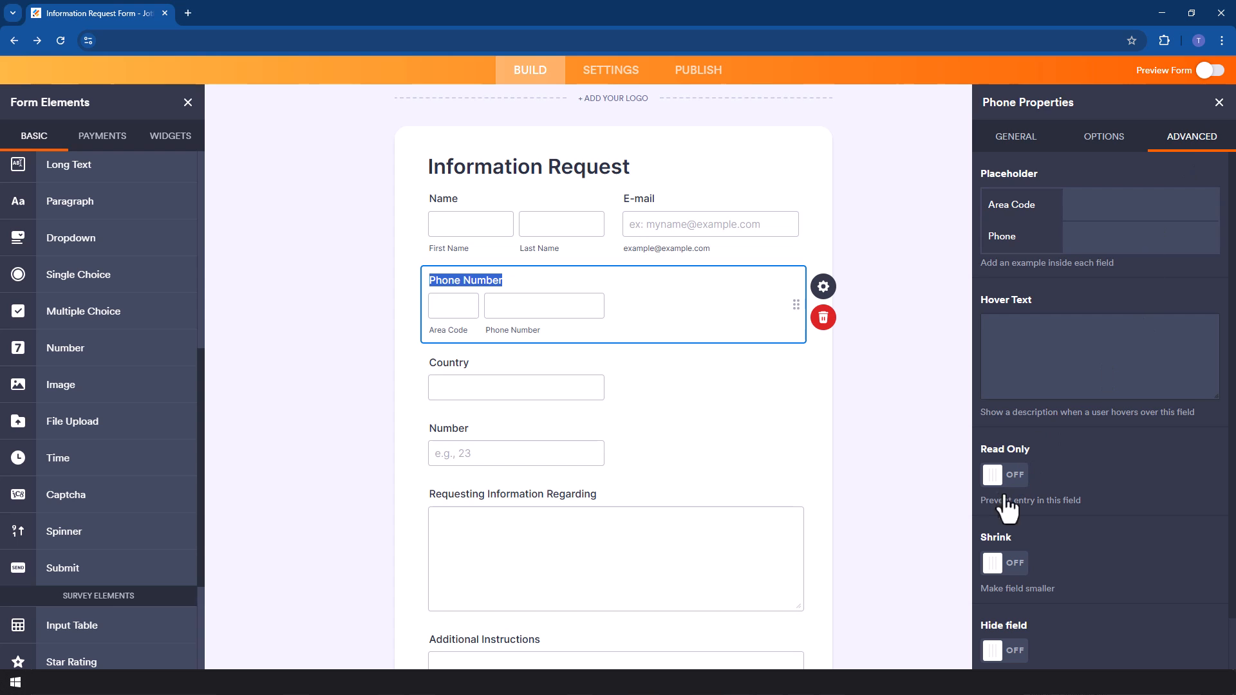
{"action": "left_click", "coordinate": [1004, 564]}
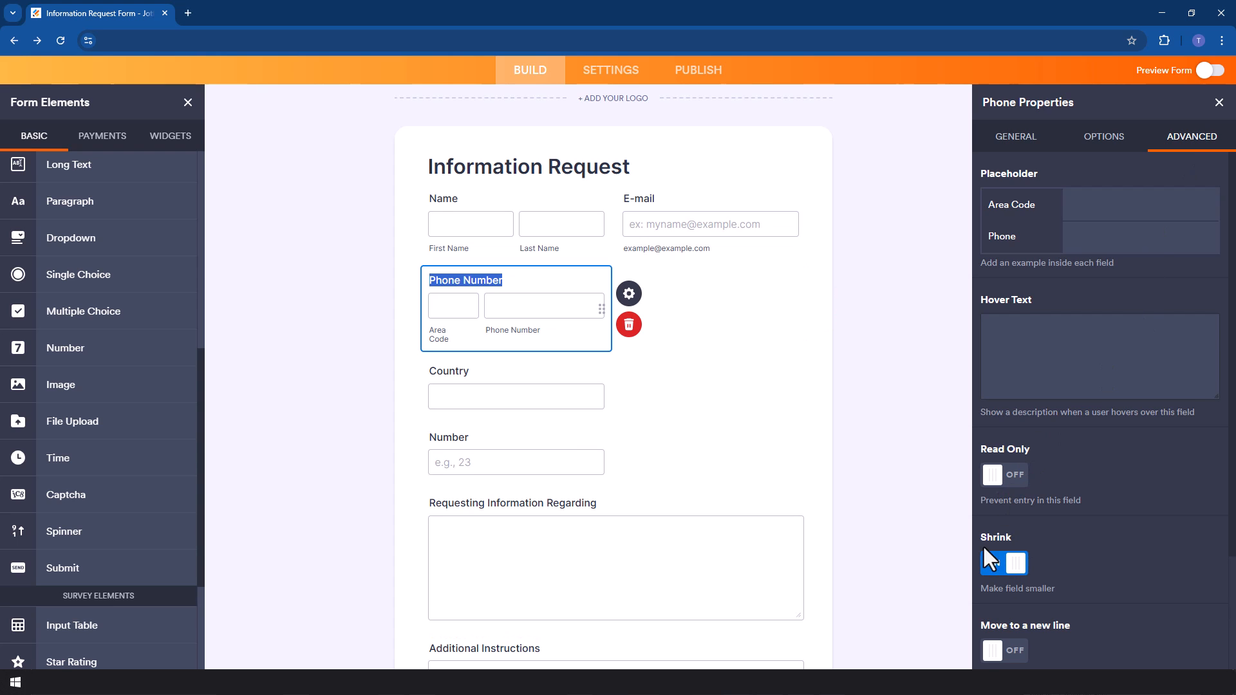
Shrink the Country field and switch on its Move to a new line option.
{"action": "left_click", "coordinate": [544, 373]}
{"action": "left_click", "coordinate": [1199, 148]}
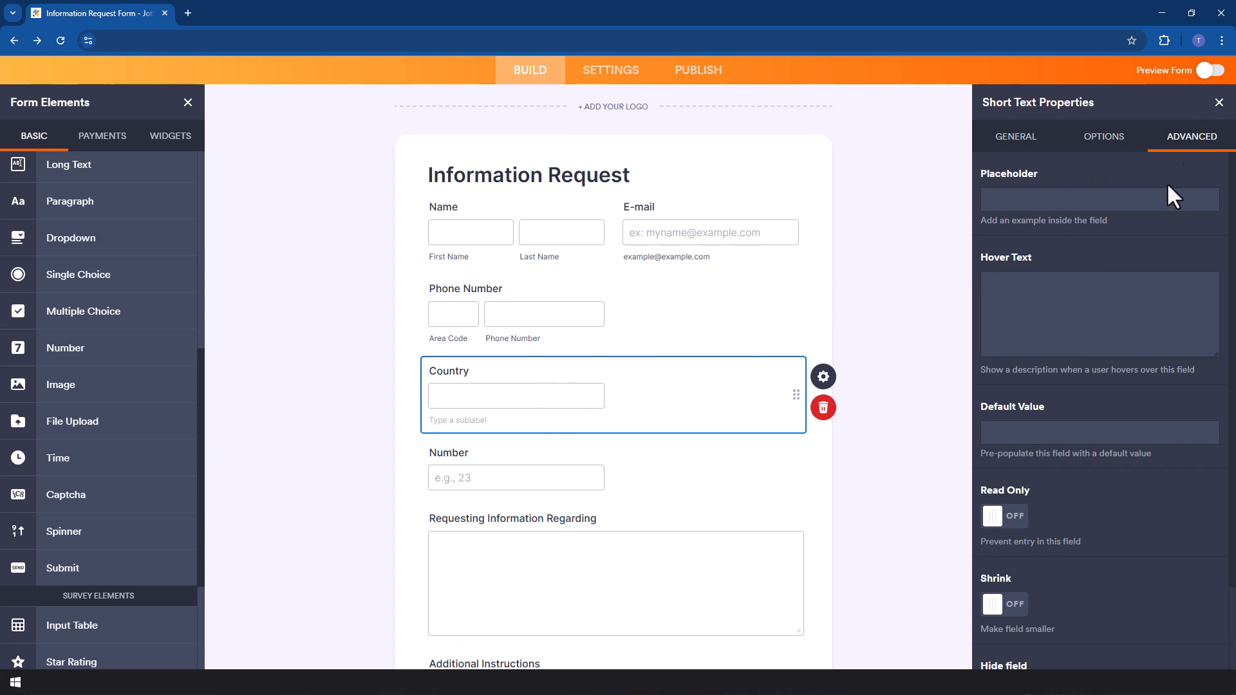
{"action": "left_click_drag", "start_coordinate": [689, 370], "coordinate": [652, 351]}
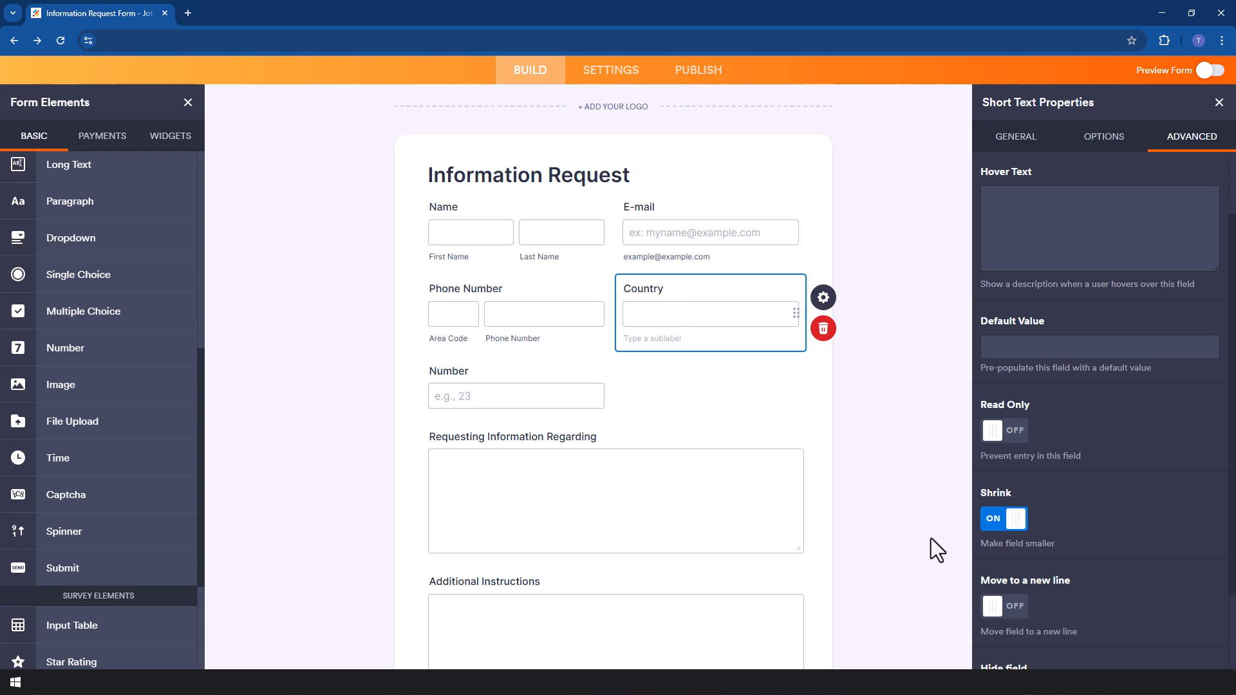
{"action": "scroll", "coordinate": [1015, 612], "scroll_direction": "down", "scroll_amount": 2}
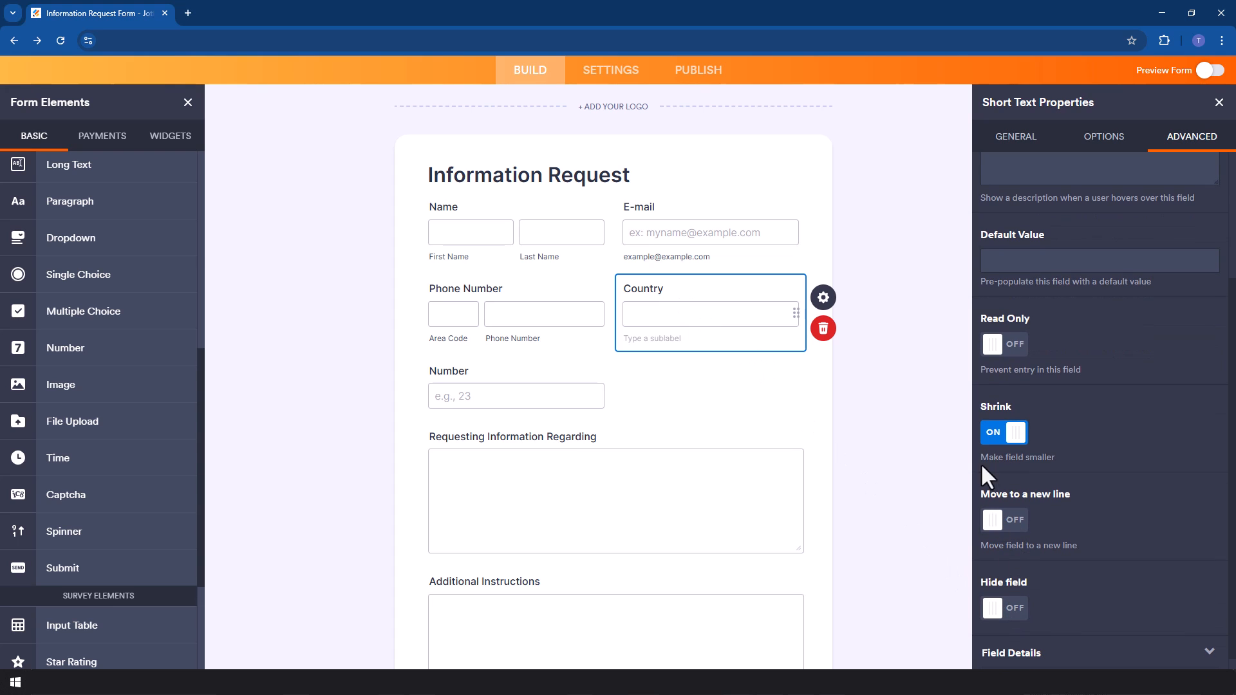
{"action": "left_click", "coordinate": [1004, 519]}
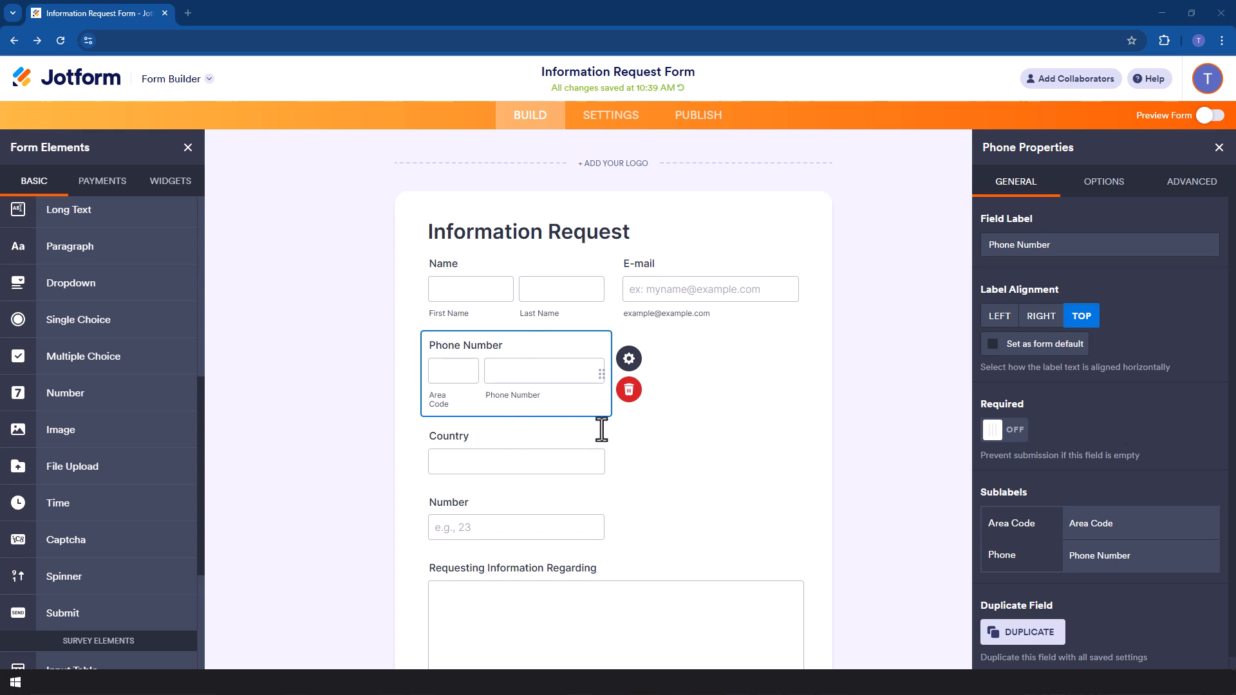
Turn off Shrink for the Name field so it spans the full width again.
{"action": "double_click", "coordinate": [502, 267]}
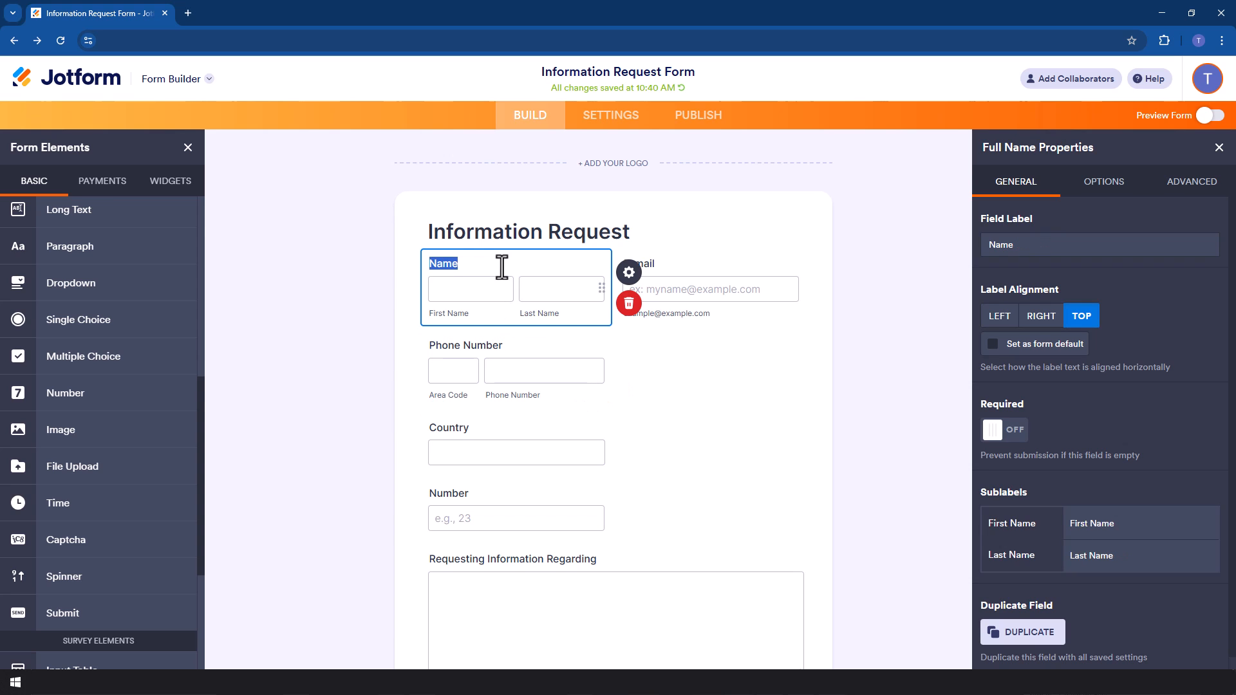
{"action": "left_click", "coordinate": [637, 279]}
{"action": "left_click", "coordinate": [1192, 181]}
{"action": "left_click", "coordinate": [994, 609]}
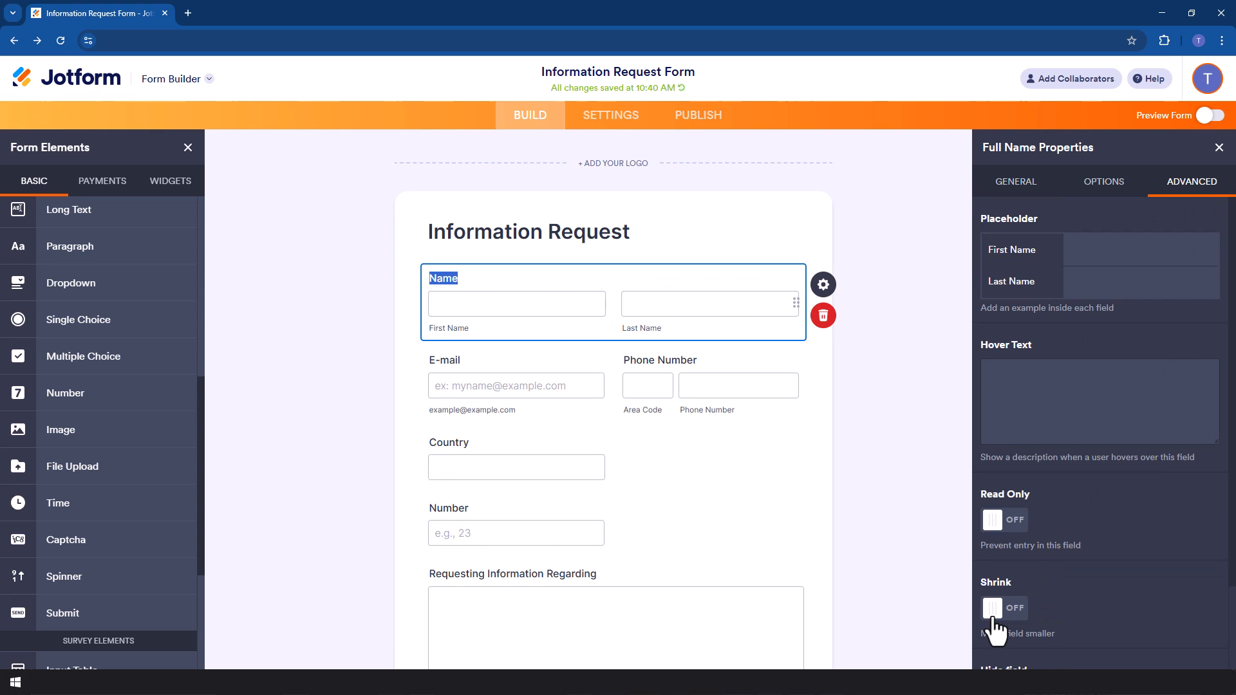
Turn off Move to a new line in the Country field's advanced properties.
{"action": "scroll", "coordinate": [685, 407], "scroll_direction": "down", "scroll_amount": 4}
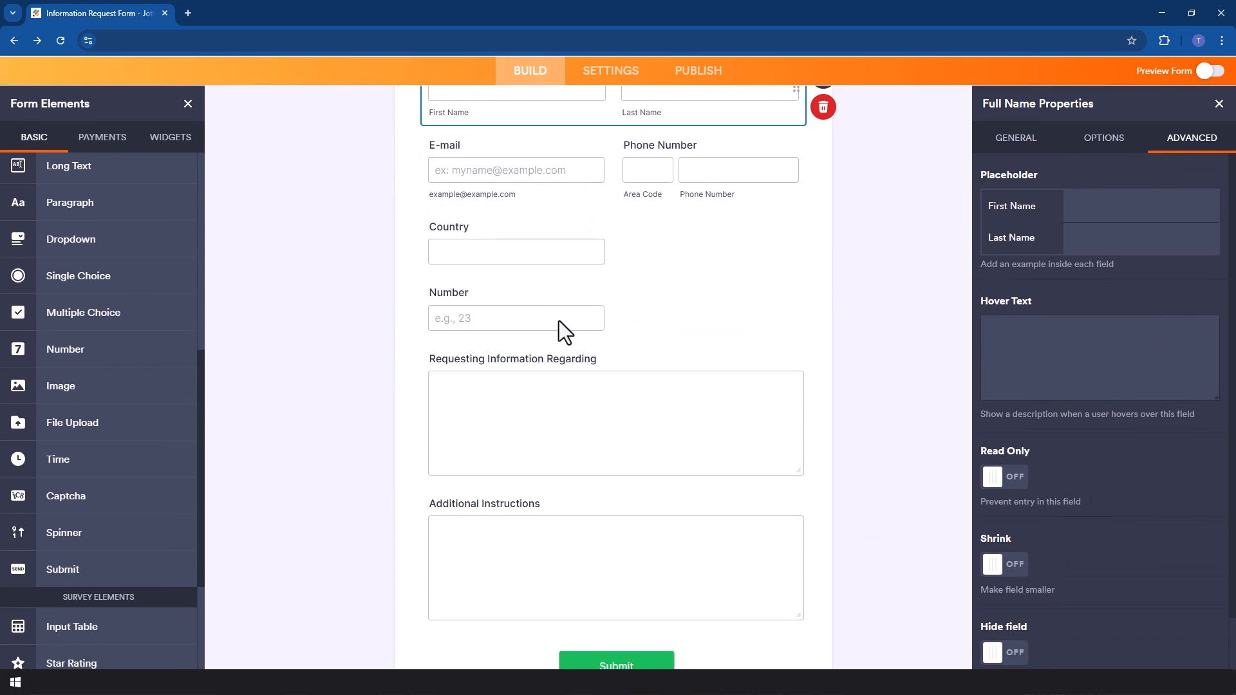
{"action": "left_click", "coordinate": [566, 288]}
{"action": "scroll", "coordinate": [601, 301], "scroll_direction": "up", "scroll_amount": 2}
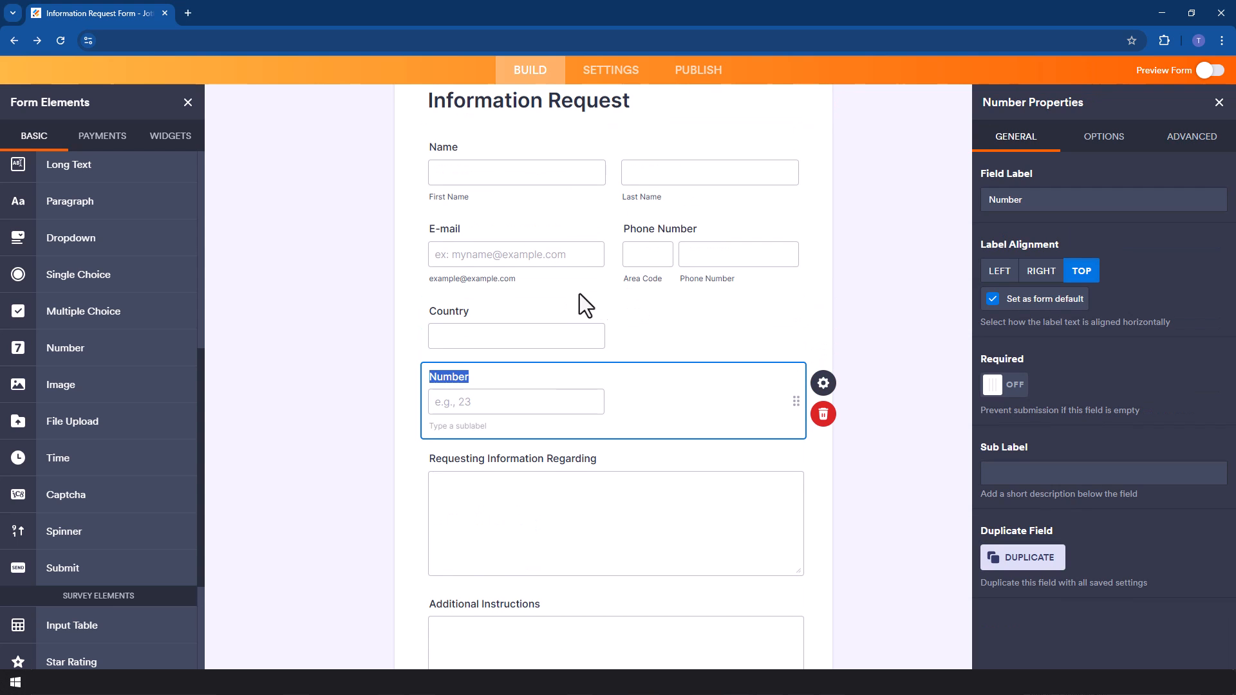
{"action": "left_click", "coordinate": [546, 314]}
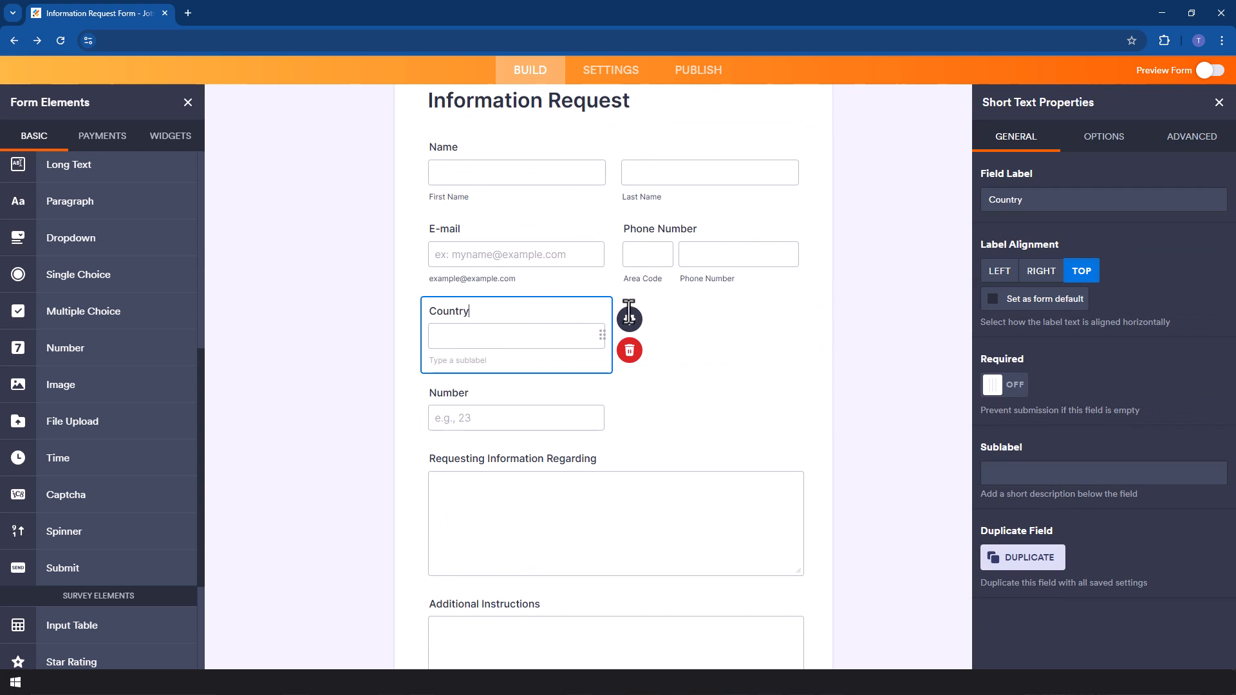
{"action": "left_click", "coordinate": [658, 325]}
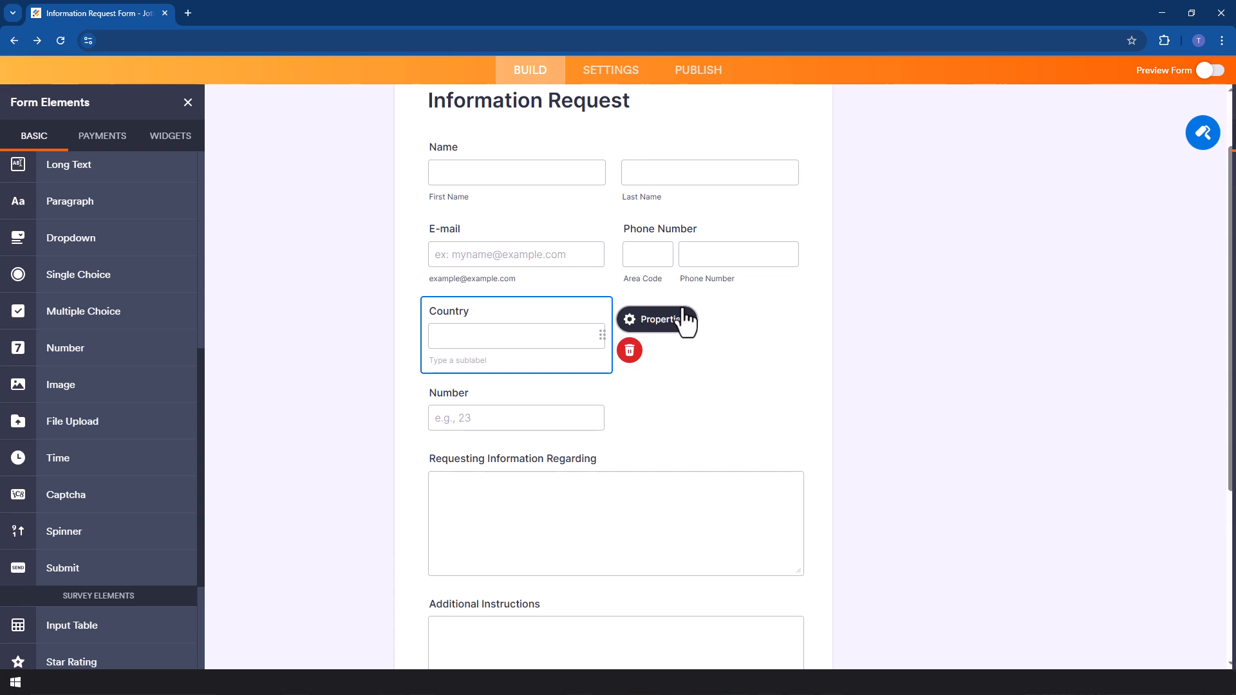
{"action": "left_click", "coordinate": [657, 322]}
{"action": "left_click", "coordinate": [1183, 144]}
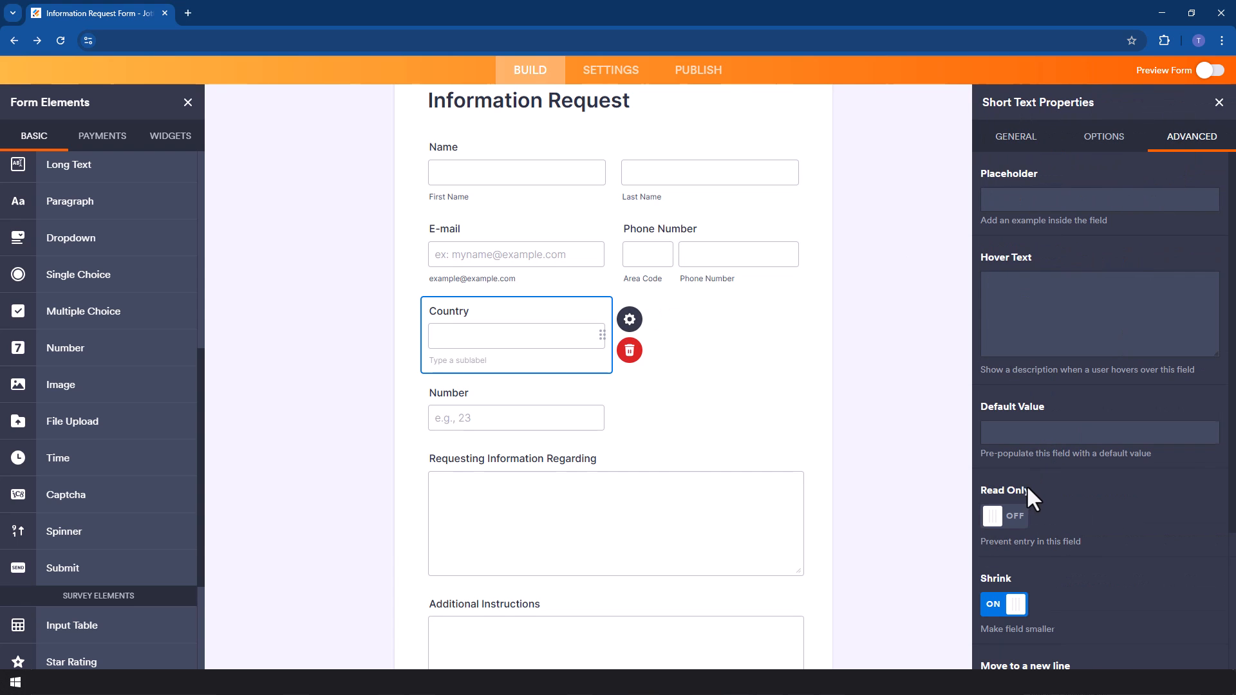
{"action": "scroll", "coordinate": [1006, 553], "scroll_direction": "down", "scroll_amount": 3}
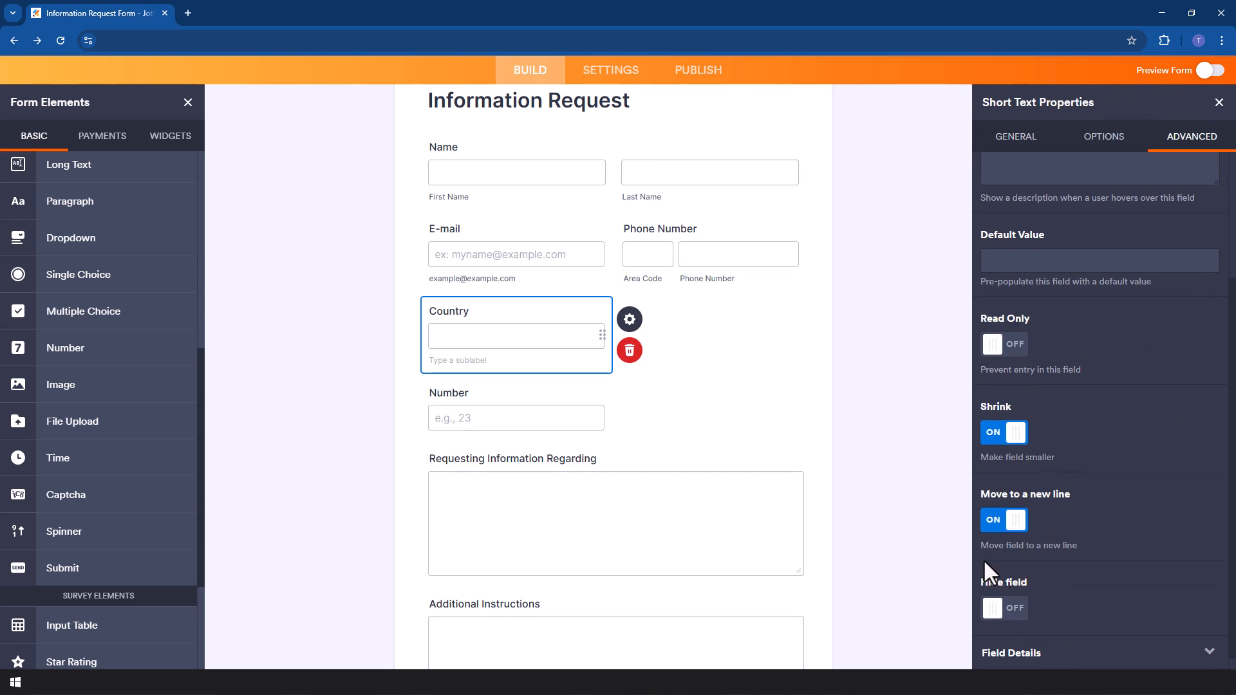
{"action": "left_click", "coordinate": [997, 529]}
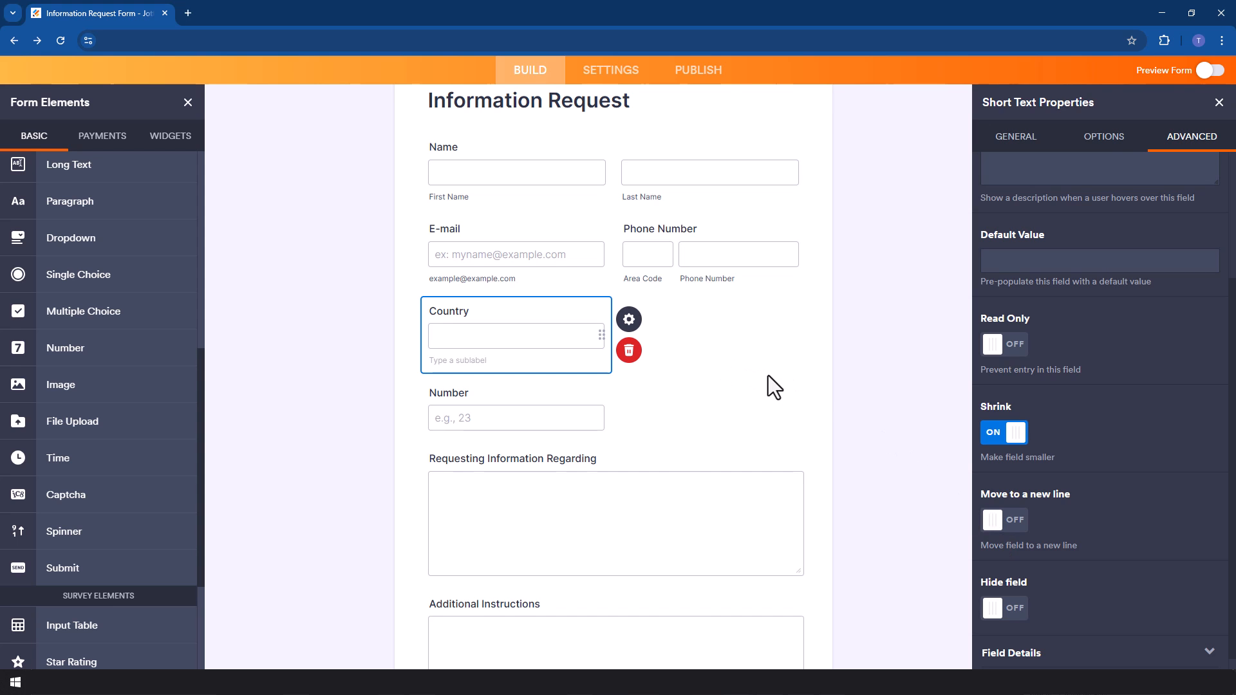
Close the field properties and open the Advanced Designer from the Form Designer.
{"action": "scroll", "coordinate": [779, 365], "scroll_direction": "up", "scroll_amount": 2}
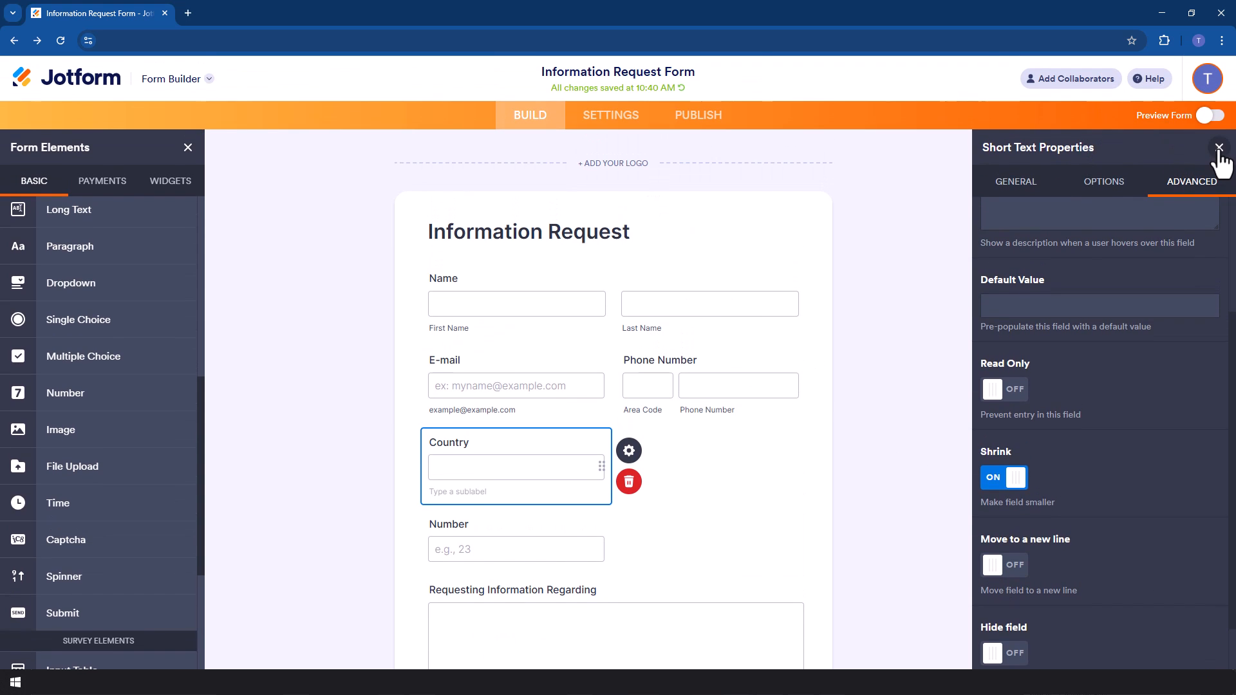
{"action": "left_click", "coordinate": [1218, 148]}
{"action": "left_click", "coordinate": [1205, 207]}
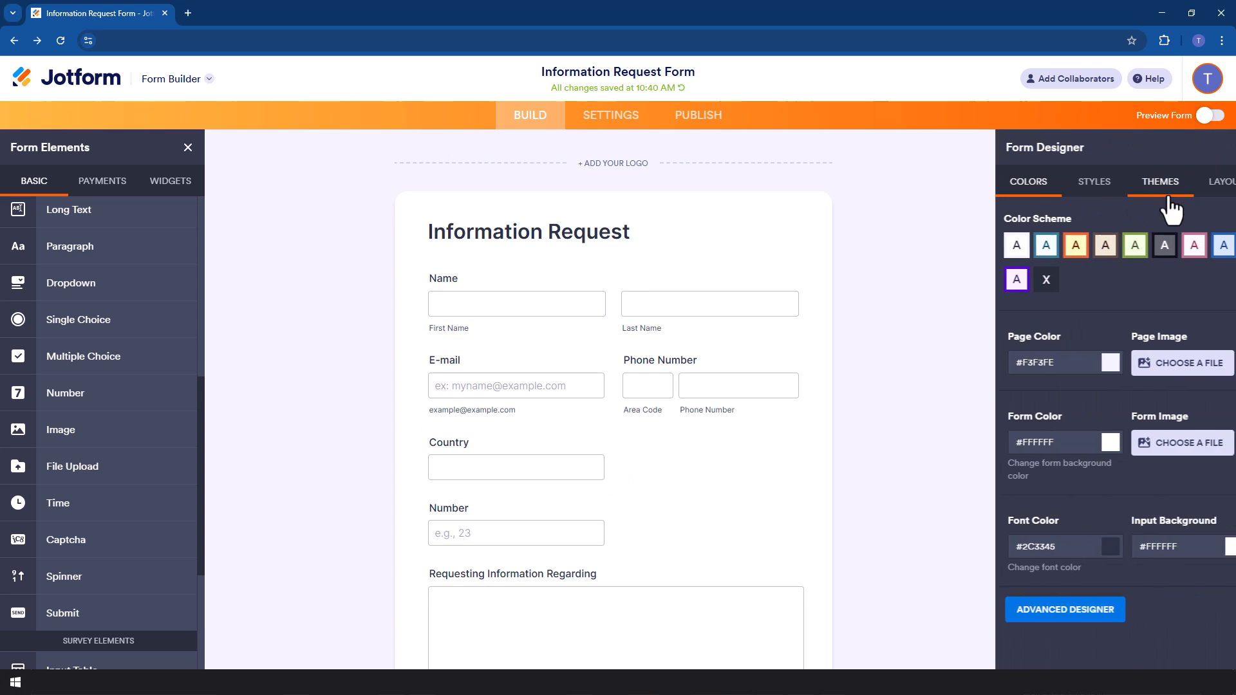
{"action": "left_click", "coordinate": [1038, 617]}
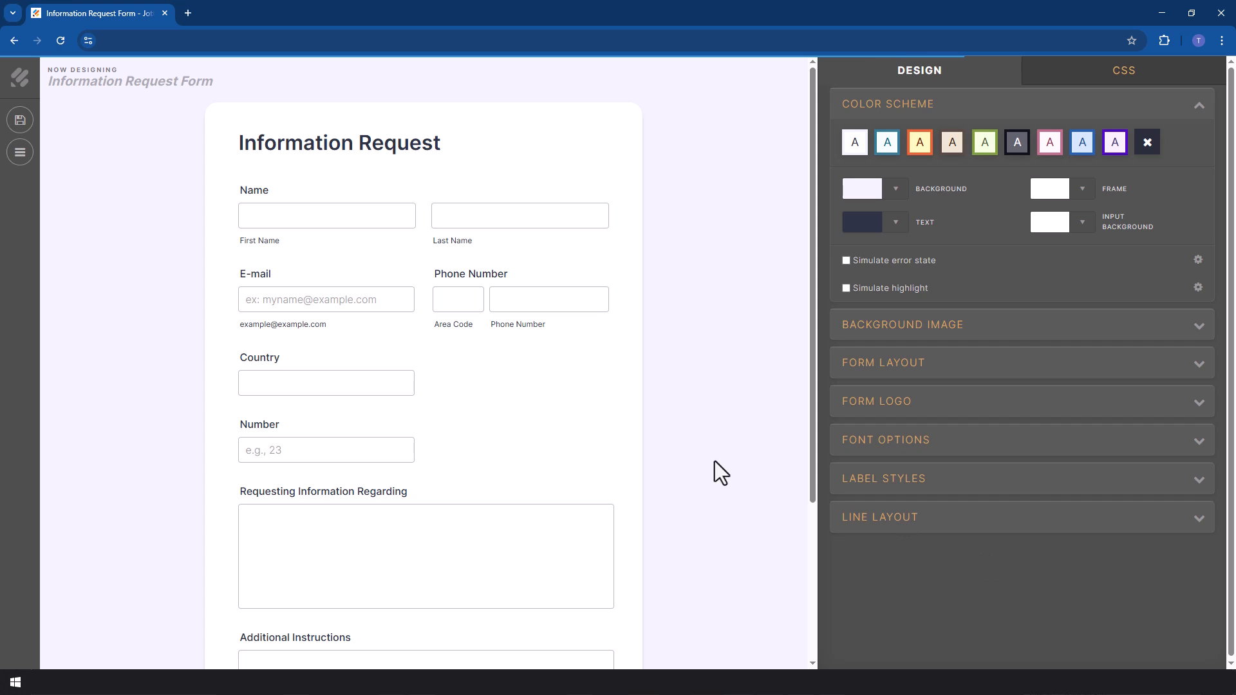
Enable form columns in the Advanced Designer's form layout settings.
{"action": "left_click", "coordinate": [358, 269]}
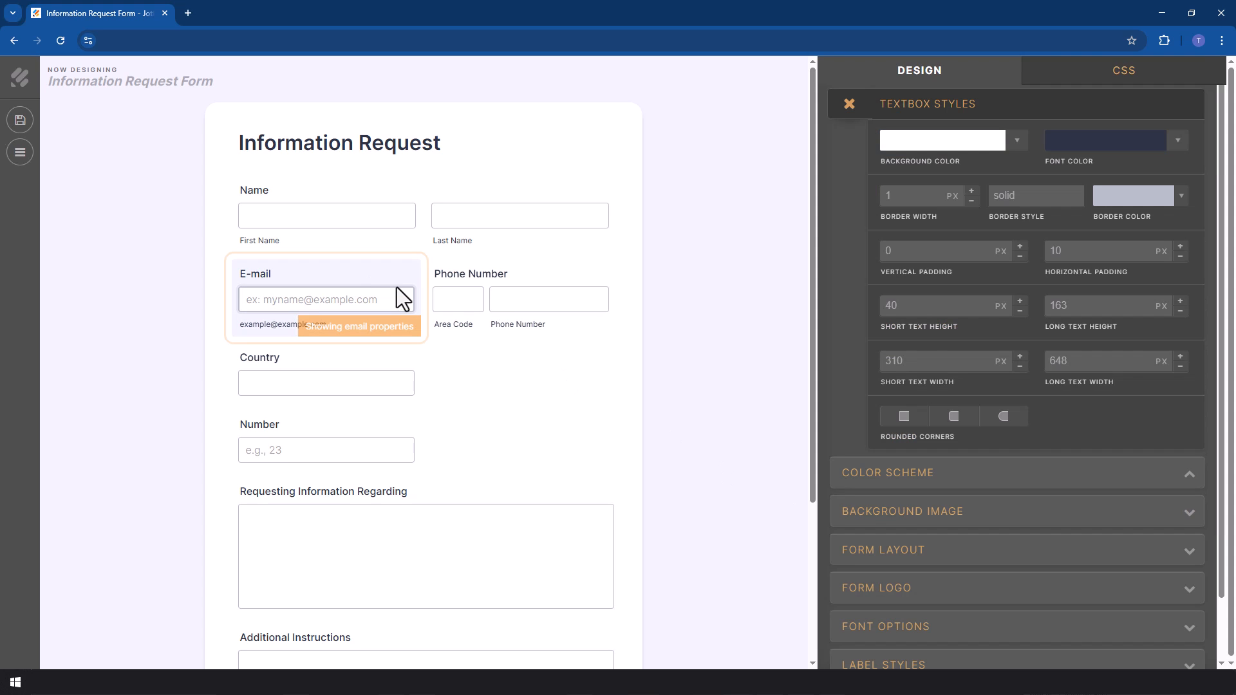
{"action": "scroll", "coordinate": [981, 447], "scroll_direction": "down", "scroll_amount": 1}
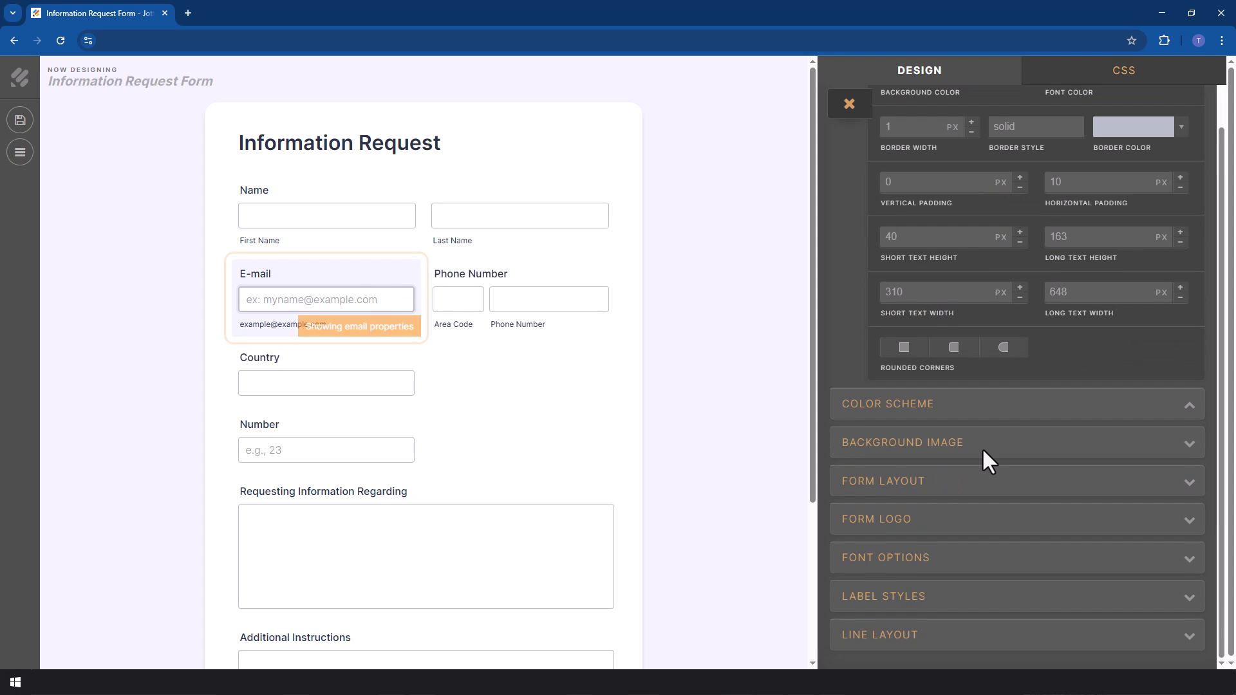
{"action": "left_click", "coordinate": [917, 499]}
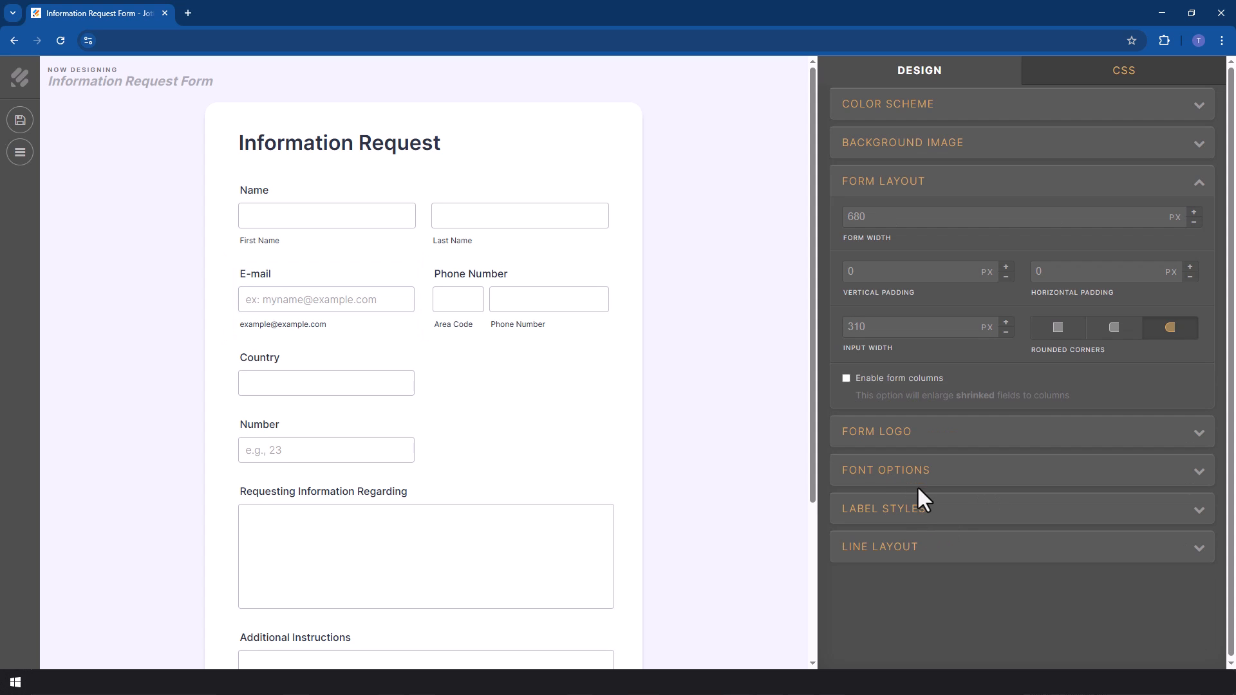
{"action": "left_click", "coordinate": [847, 379]}
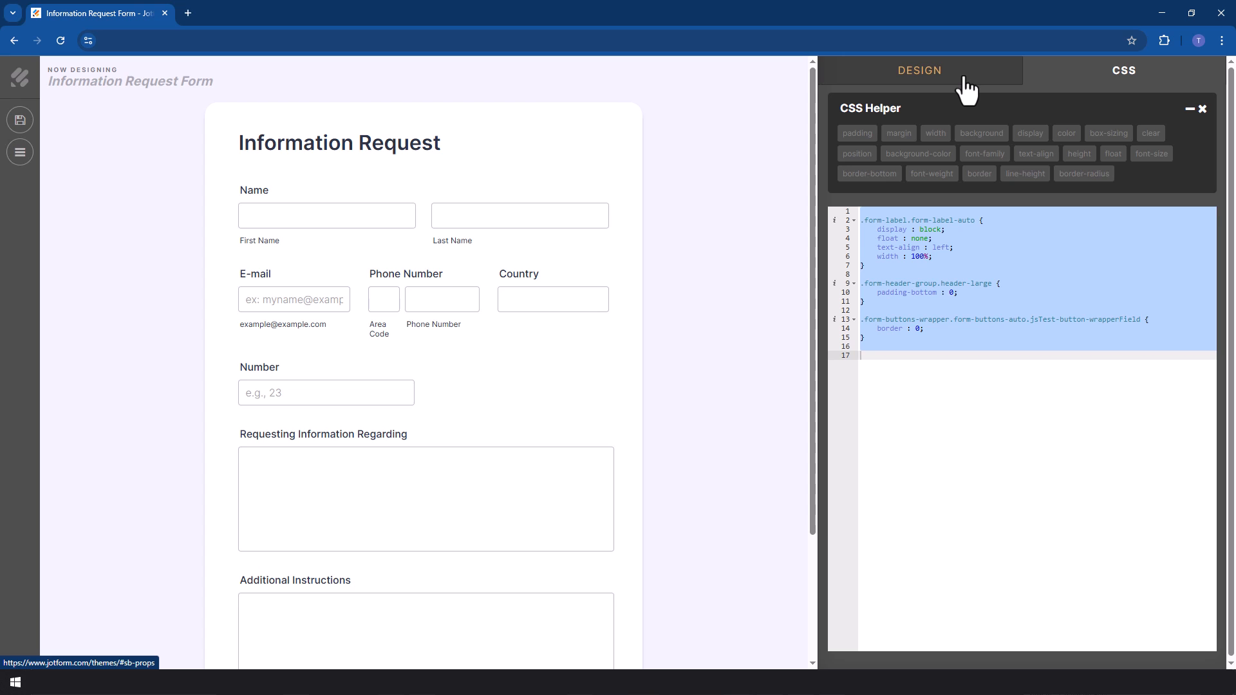
Save the design and go back to the form builder.
{"action": "left_click", "coordinate": [14, 123]}
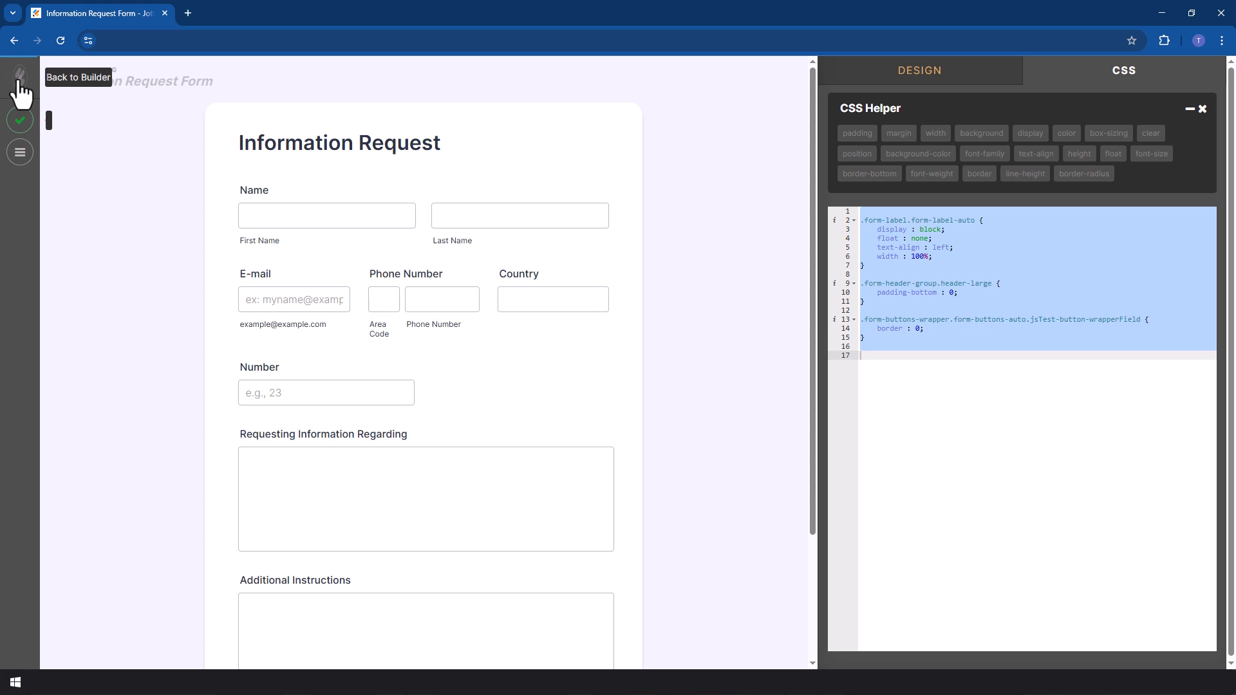
{"action": "left_click", "coordinate": [16, 83]}
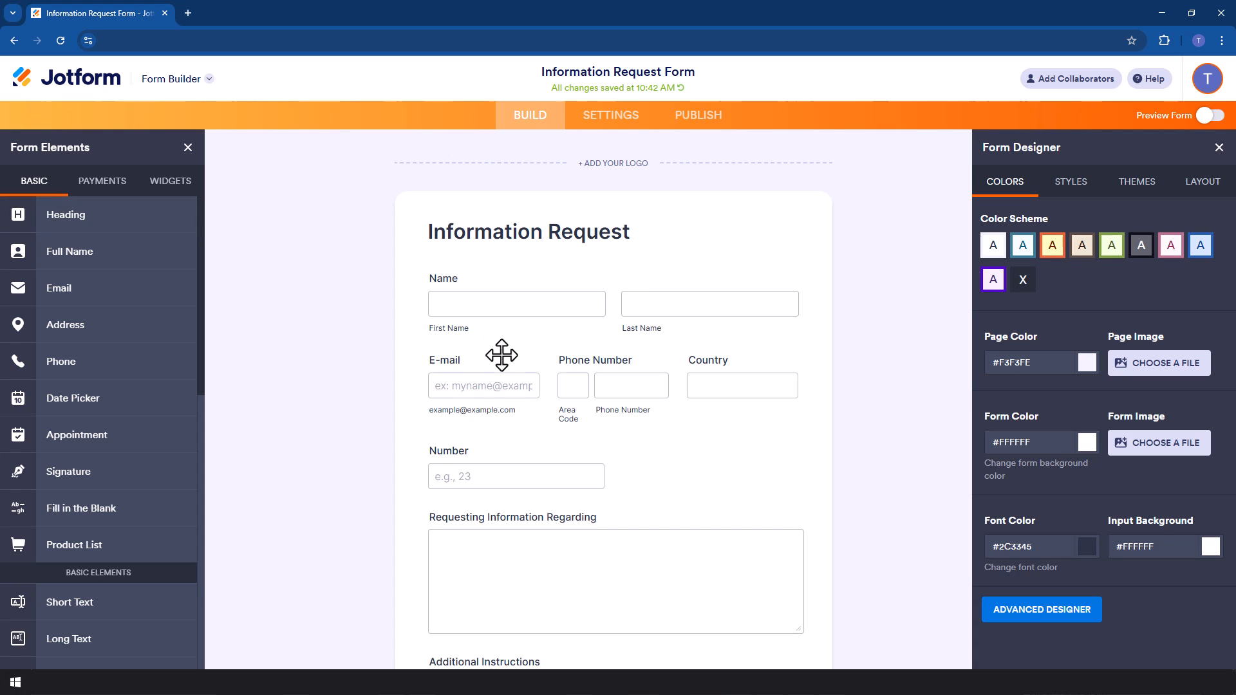
Select all form elements on the form and close the Form Designer panel.
{"action": "scroll", "coordinate": [502, 356], "scroll_direction": "down", "scroll_amount": 6}
{"action": "scroll", "coordinate": [501, 356], "scroll_direction": "up", "scroll_amount": 6}
{"action": "left_click", "coordinate": [466, 257]}
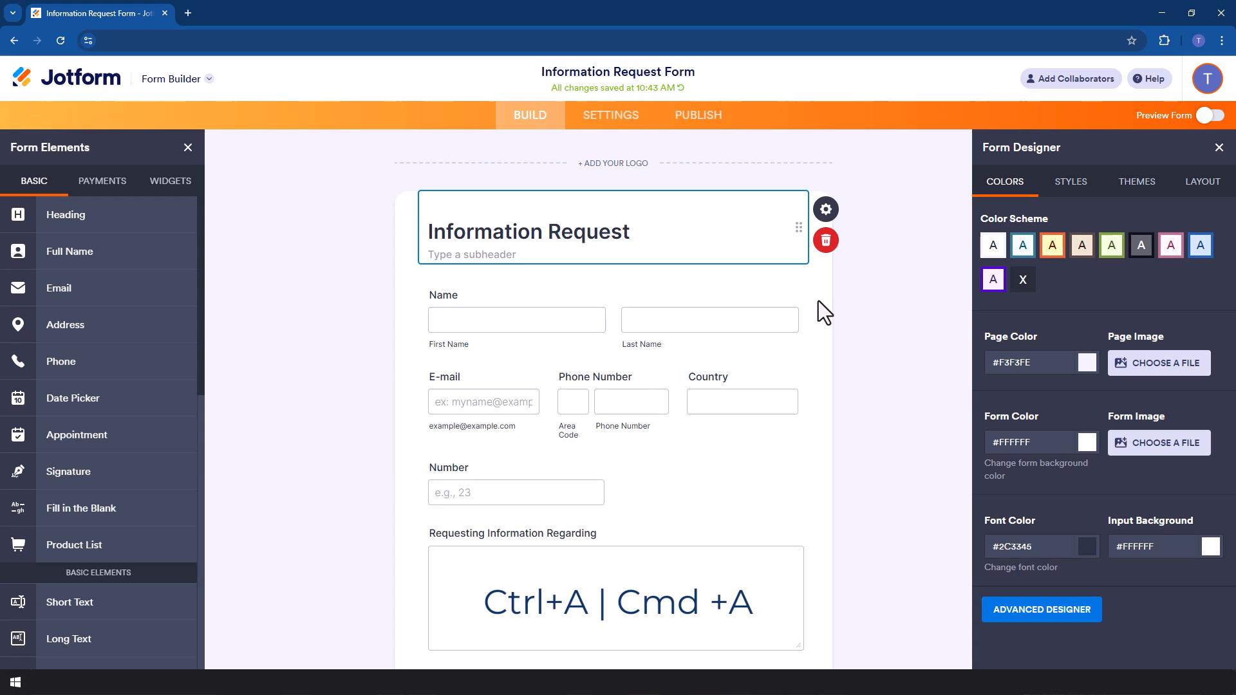
{"action": "key", "text": "ctrl+a"}
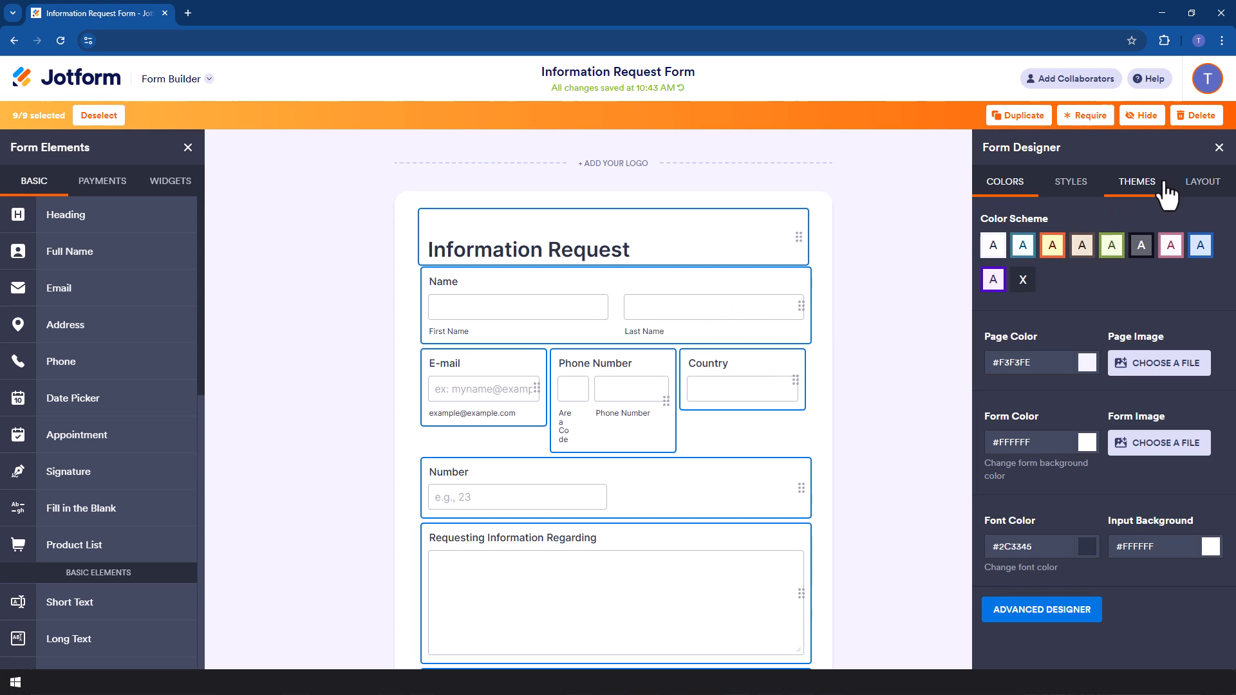
{"action": "left_click", "coordinate": [1219, 148]}
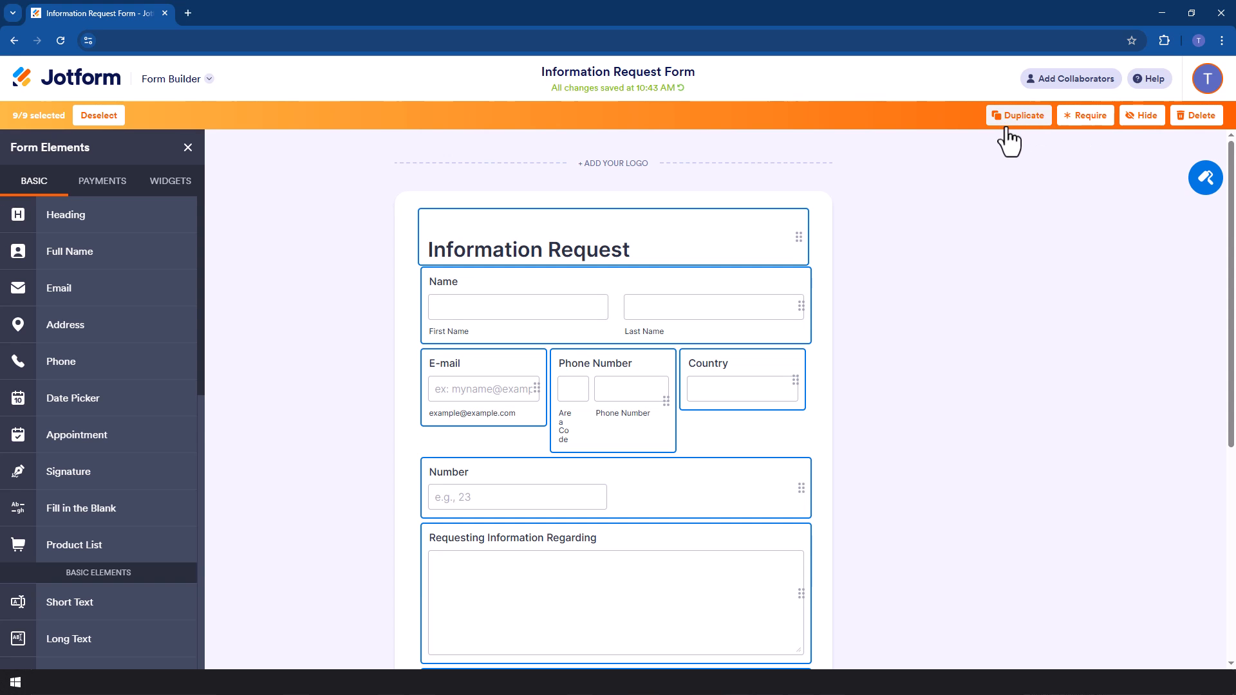
{"action": "scroll", "coordinate": [783, 386], "scroll_direction": "down", "scroll_amount": 5}
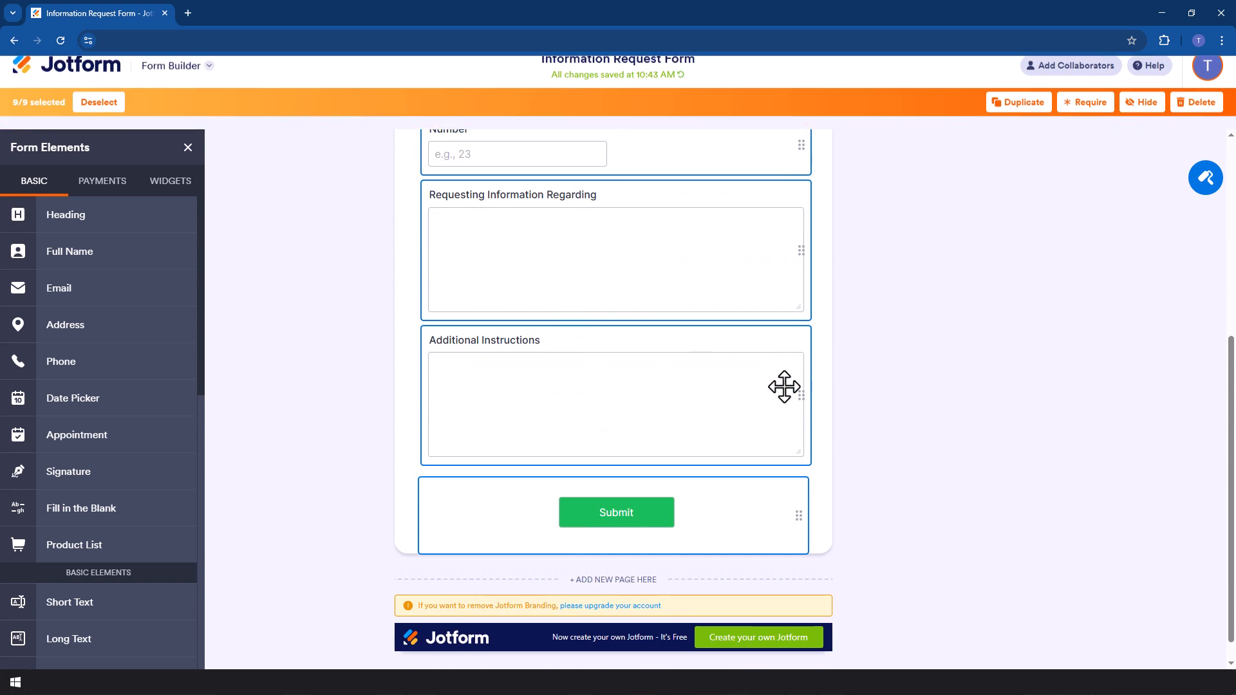
{"action": "scroll", "coordinate": [783, 386], "scroll_direction": "up", "scroll_amount": 5}
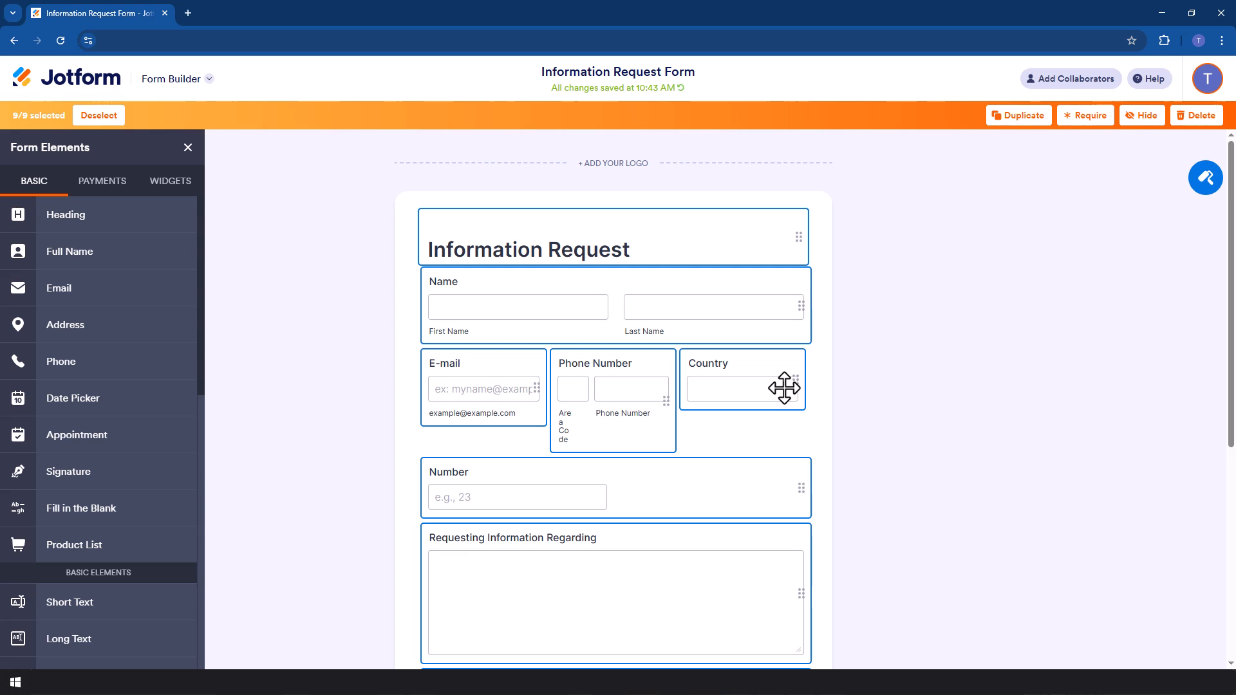